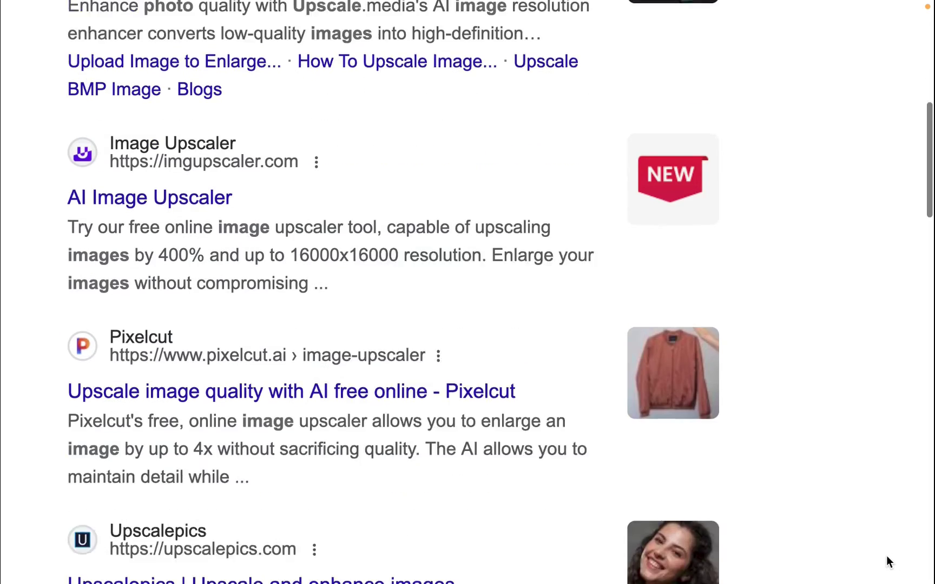
Scroll through the Google results for AI image upscalers such as Pixelcut, Upscalepics, CapCut and Img2Go.
scroll(879, 553, "down", 4)
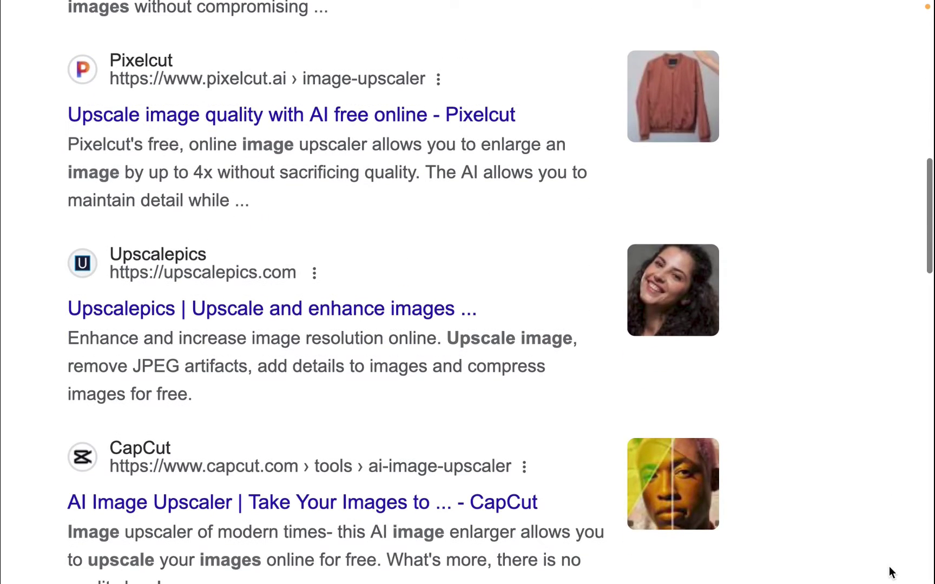
scroll(889, 567, "down", 7)
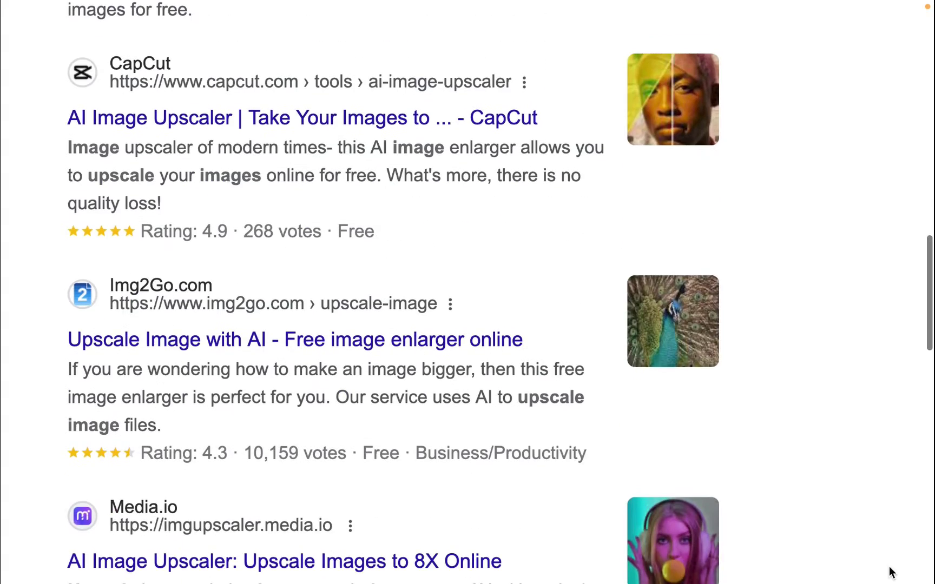
scroll(889, 567, "down", 2)
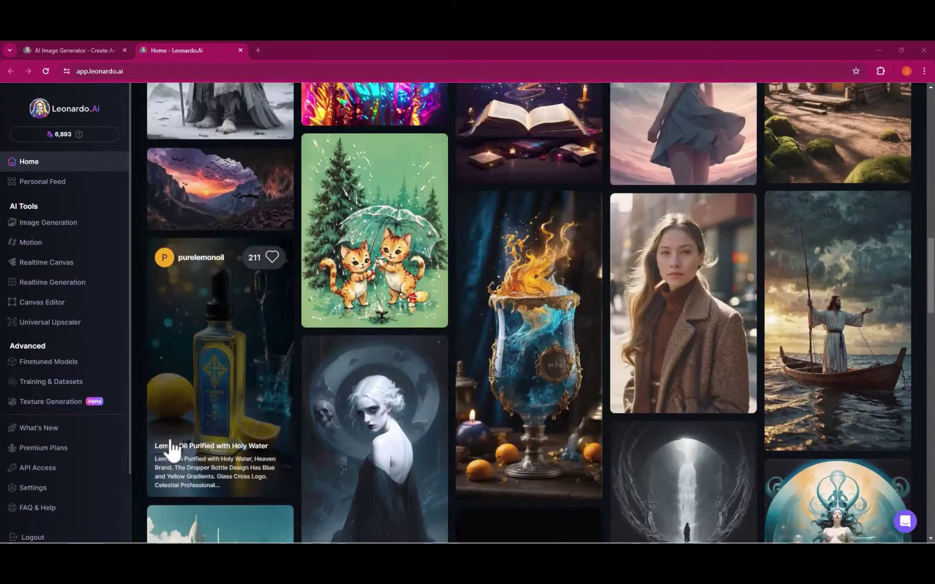
Scroll through the Leonardo.Ai home feed and the Universal Upscaler help steps.
scroll(171, 449, "down", 20)
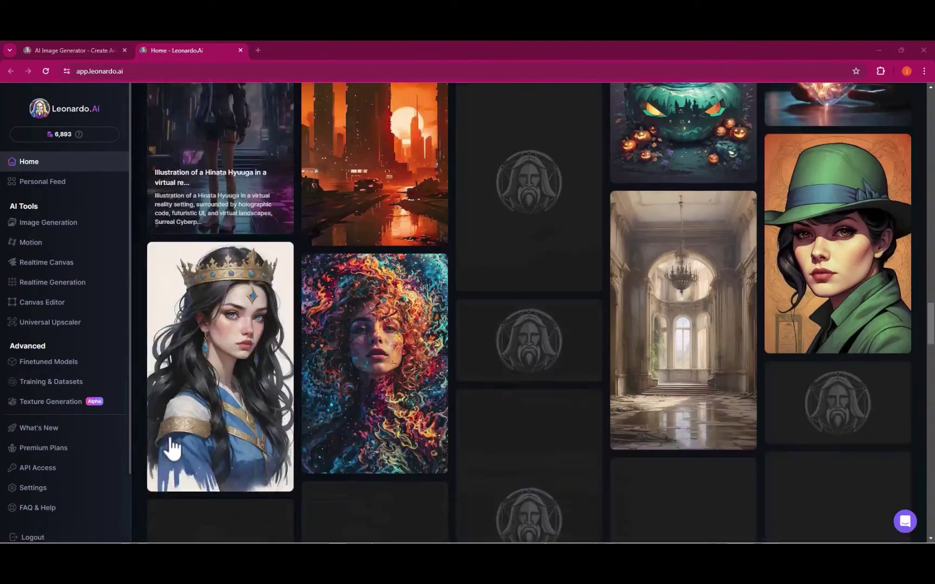
scroll(171, 449, "down", 20)
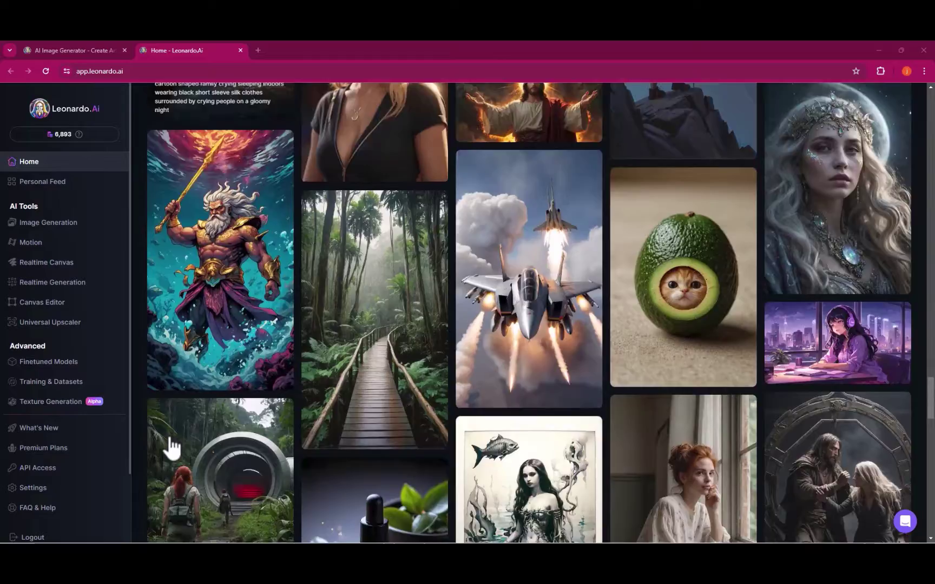
scroll(171, 449, "down", 20)
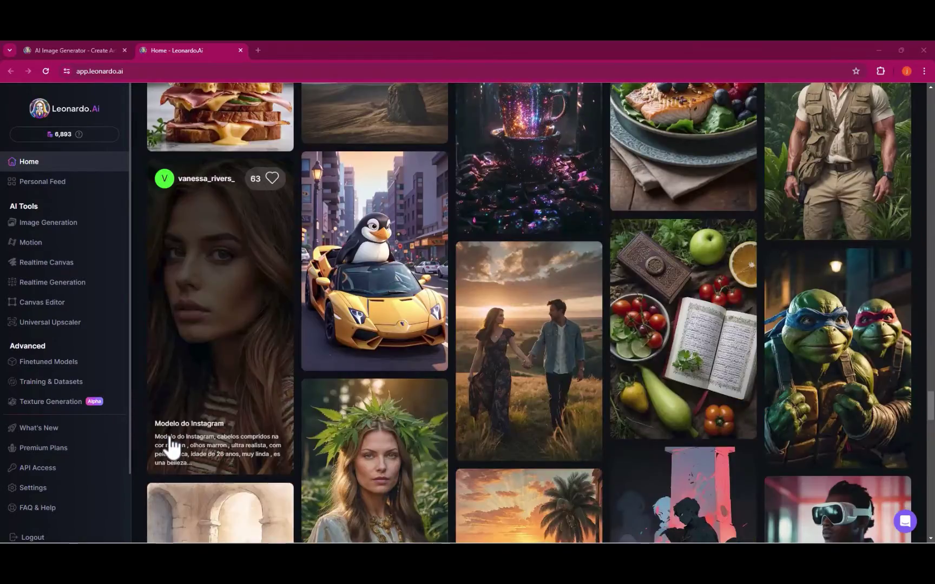
scroll(171, 448, "down", 5)
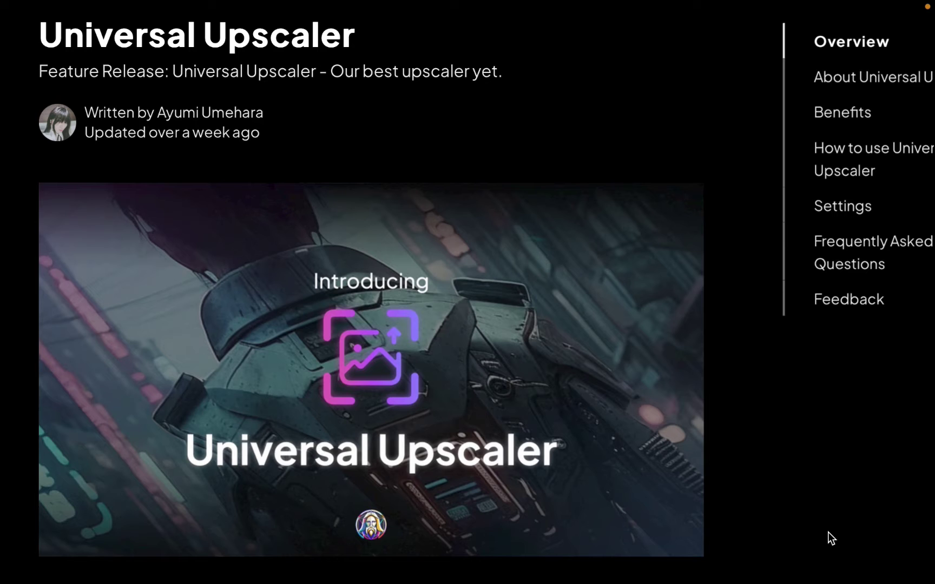
scroll(828, 532, "down", 10)
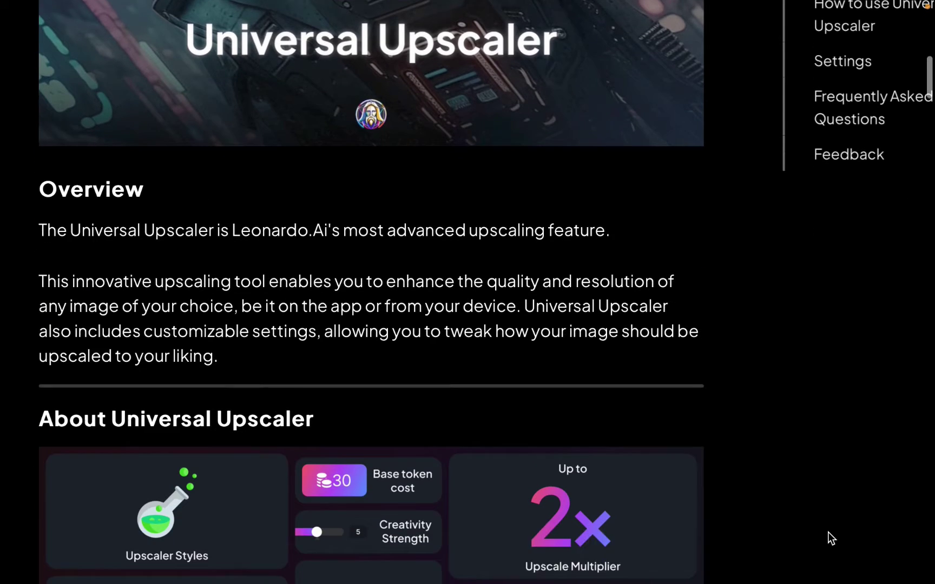
scroll(827, 531, "down", 10)
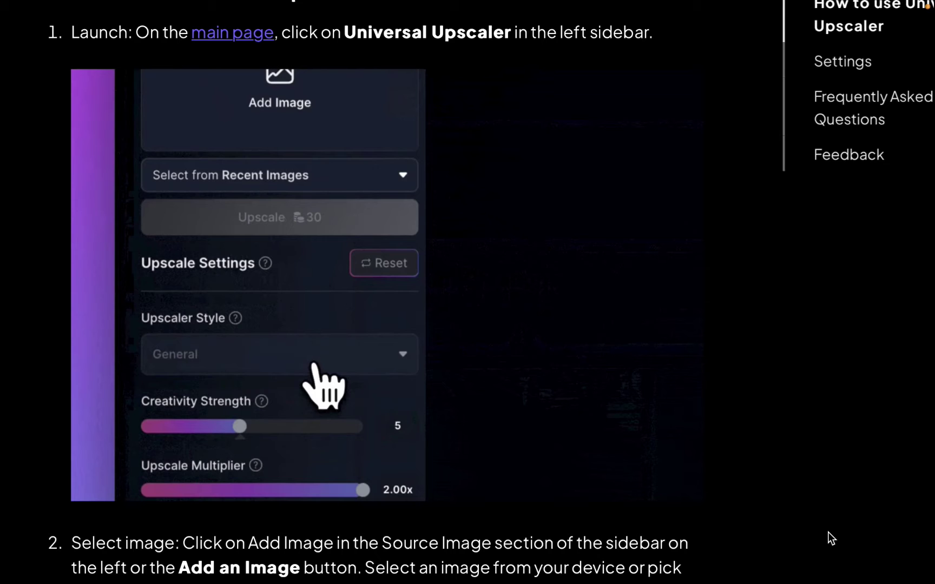
scroll(827, 531, "down", 10)
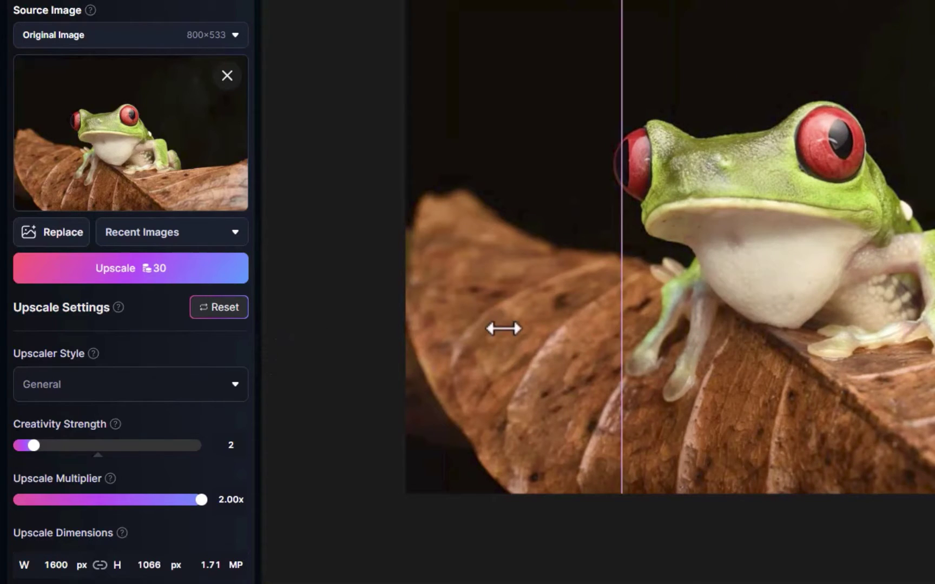
Upscale the frog photo at Creativity Strength 5, then again at the maximum strength of 10.
left_click_drag(33, 444, 96, 445)
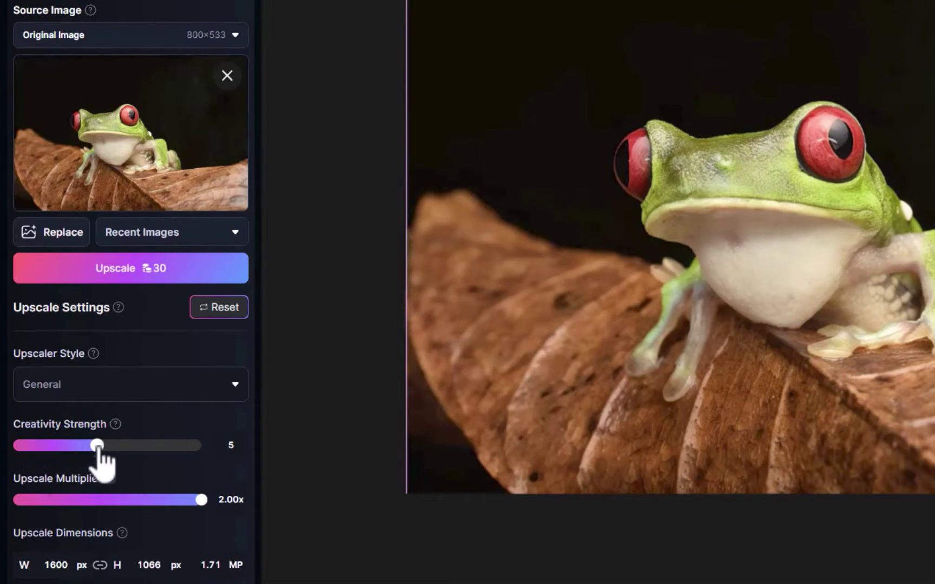
left_click(156, 278)
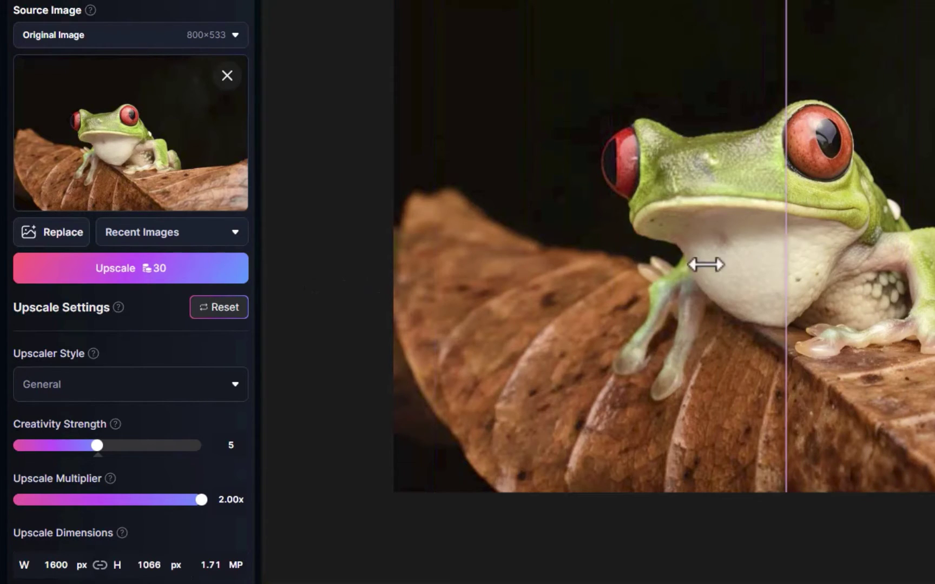
left_click_drag(107, 445, 195, 446)
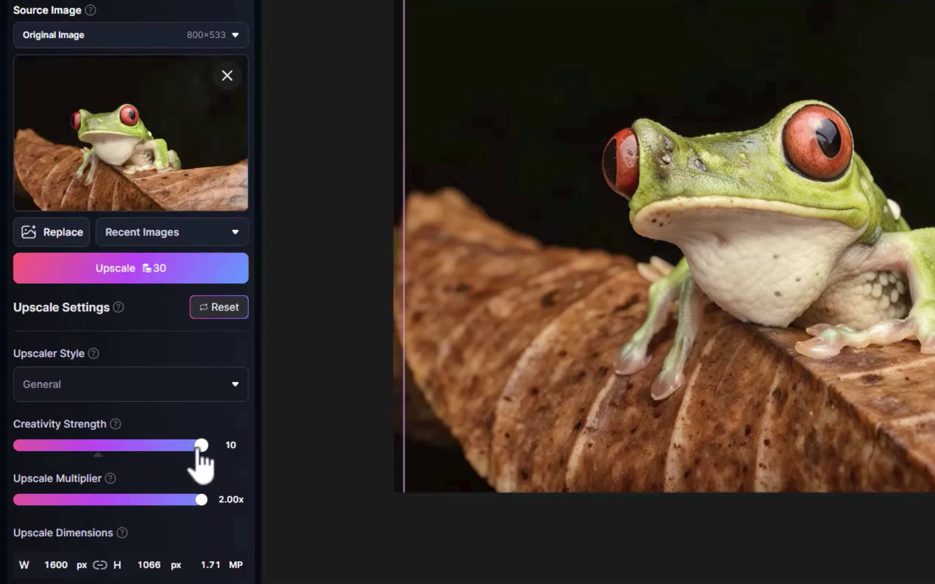
left_click(141, 274)
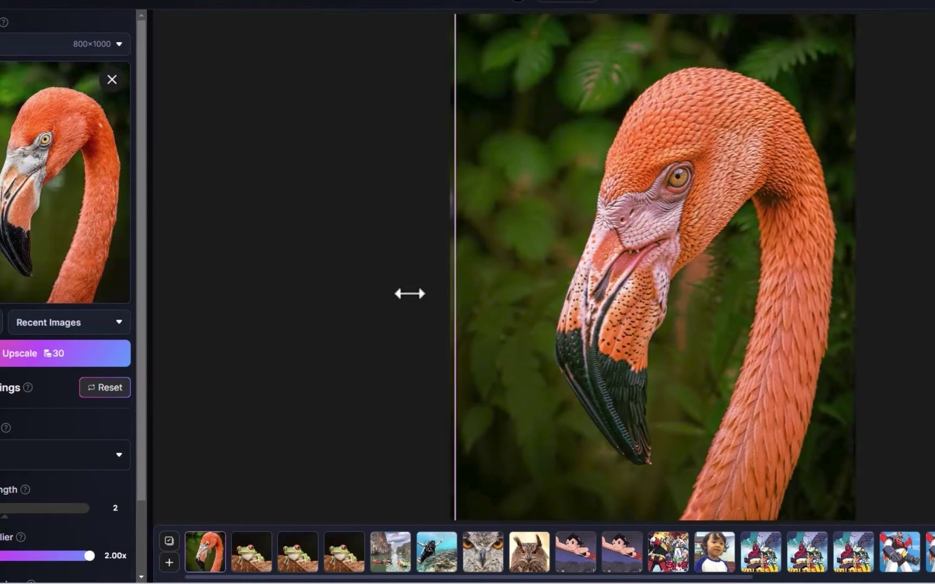
Zoom into the upscaled flamingo in the comparison view.
scroll(543, 334, "up", 2)
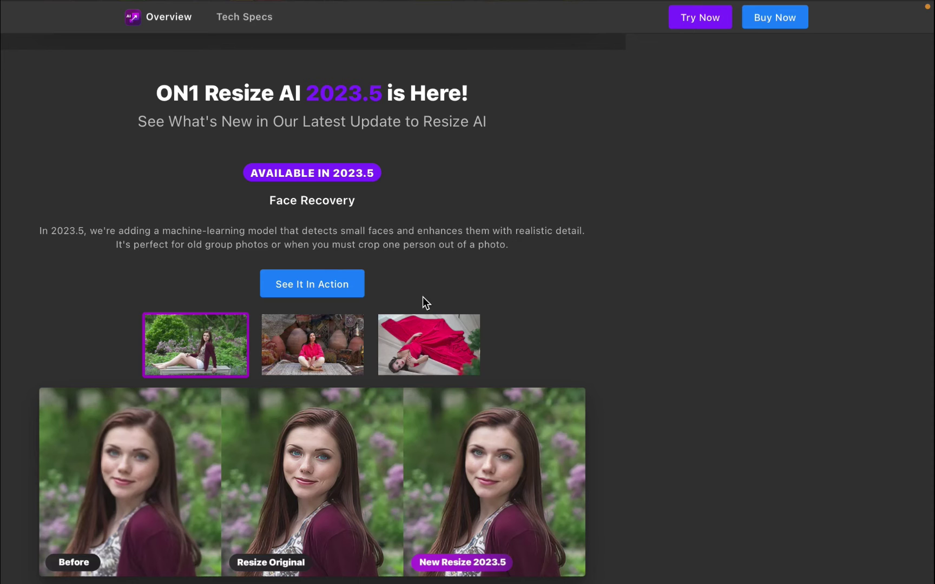
Compare the Face Recovery before-and-after shots of the woman in pink, in the red dress and in the garden.
left_click(310, 354)
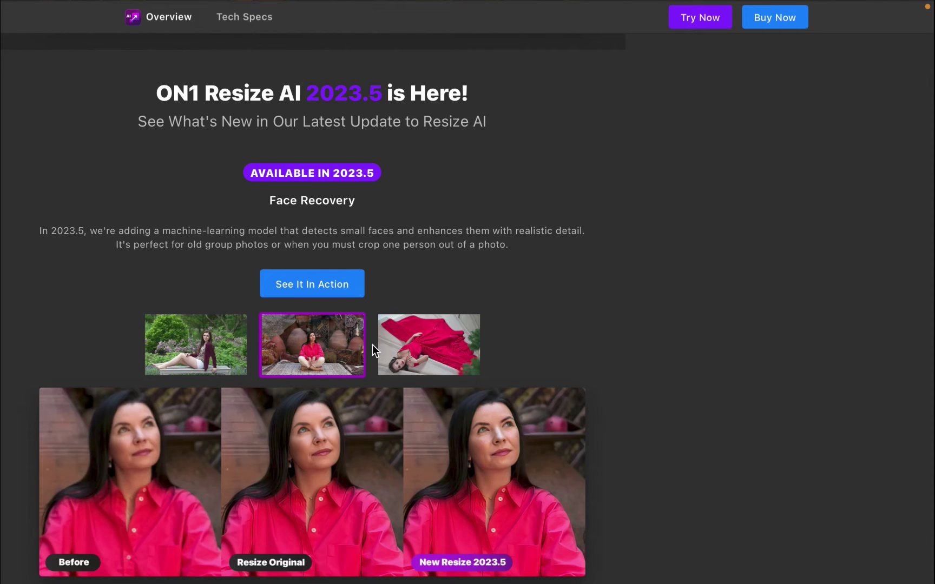
left_click(415, 349)
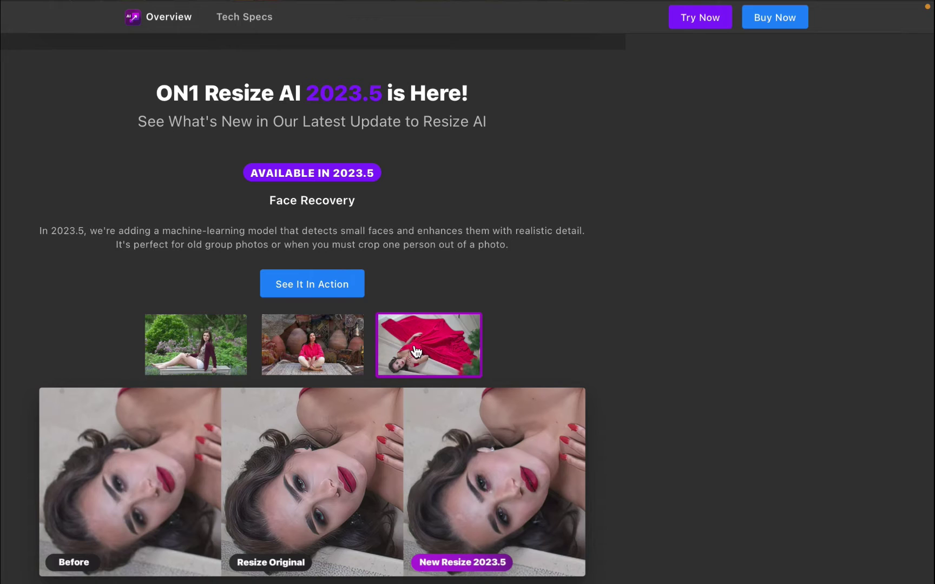
left_click(221, 353)
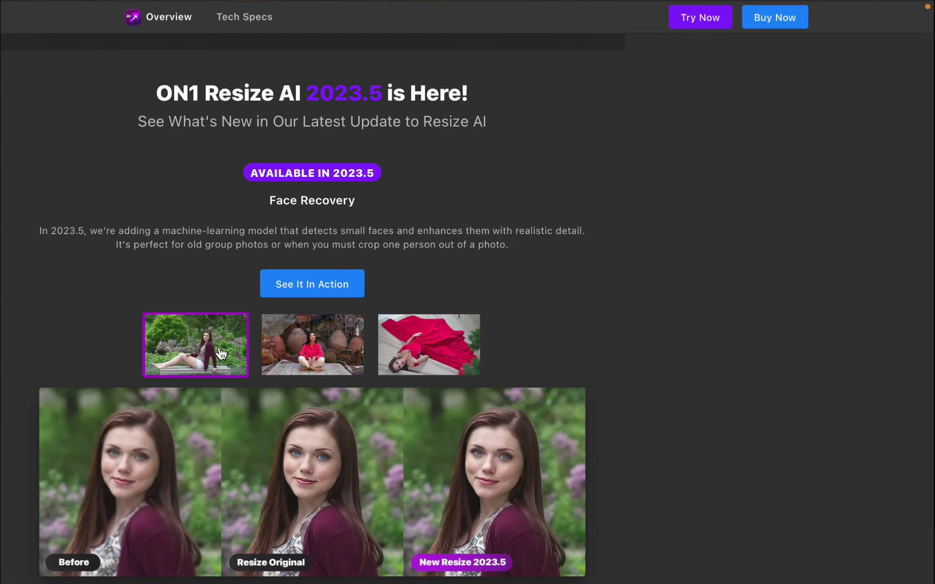
left_click(296, 354)
left_click(395, 358)
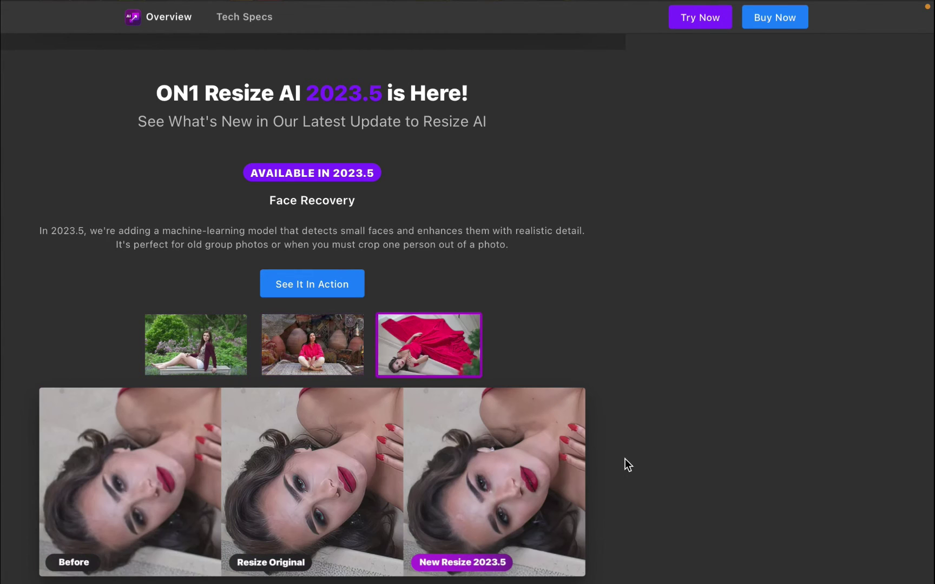
Scroll down the ON1 Resize AI page to the Keep the Crisp Details section.
scroll(626, 464, "down", 10)
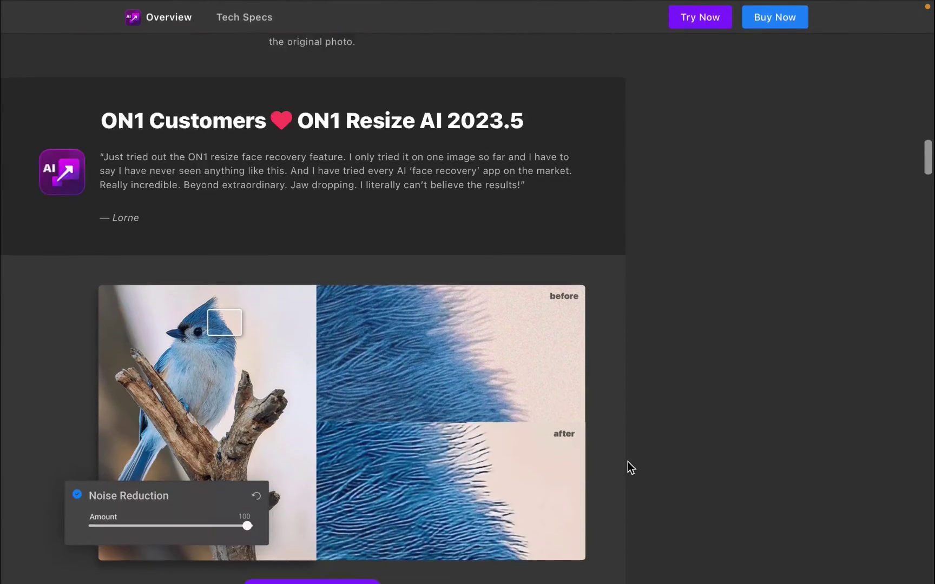
scroll(627, 462, "down", 3)
scroll(628, 461, "up", 1)
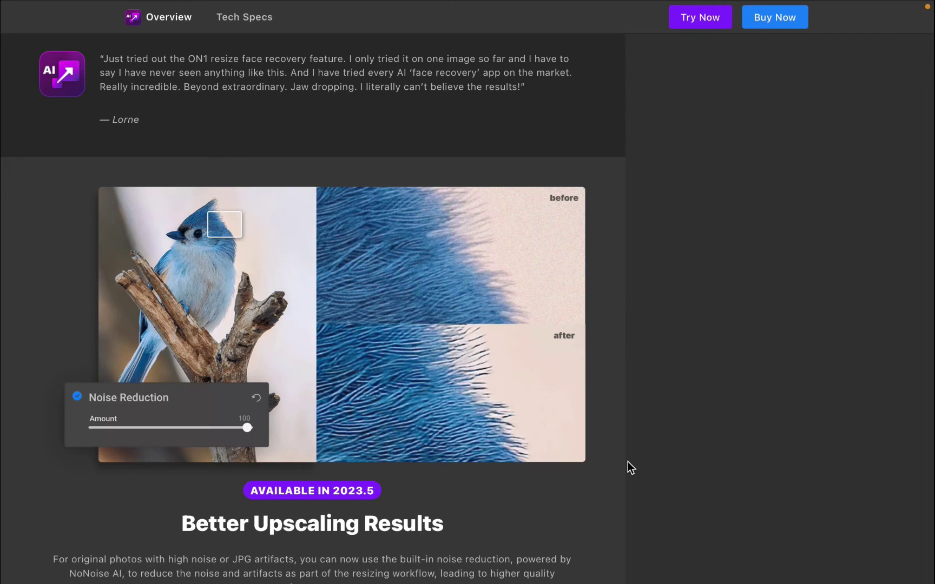
scroll(627, 461, "down", 9)
scroll(627, 462, "up", 1)
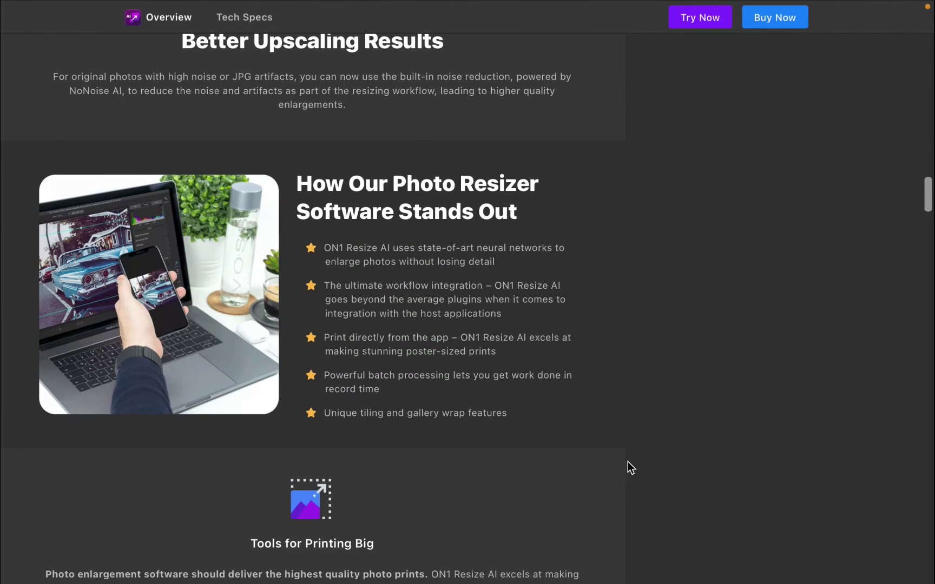
scroll(627, 462, "down", 10)
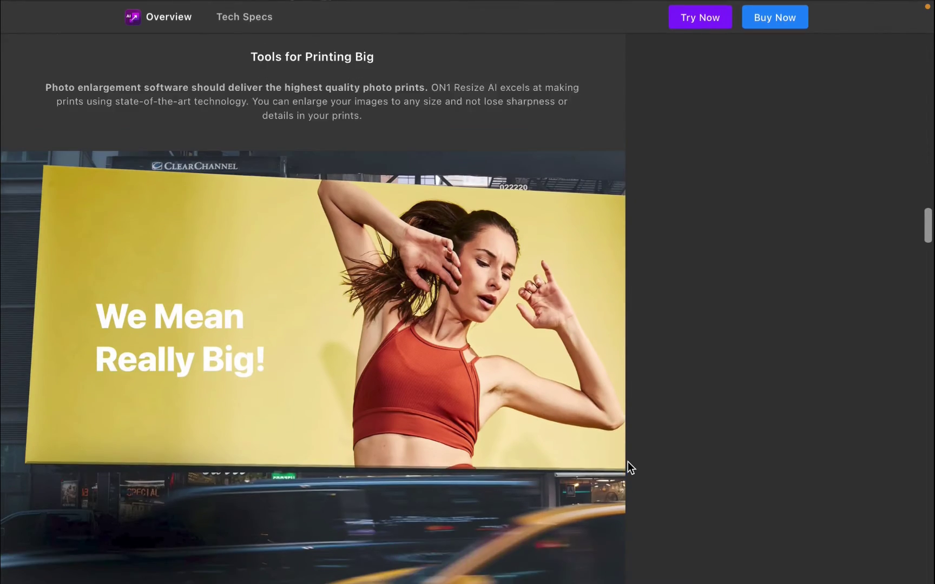
scroll(627, 462, "down", 9)
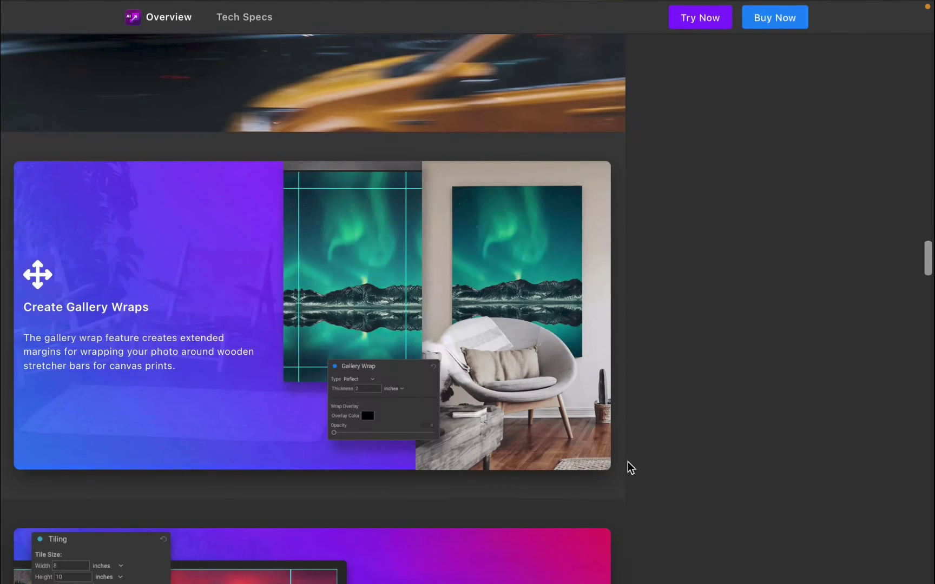
scroll(627, 461, "down", 9)
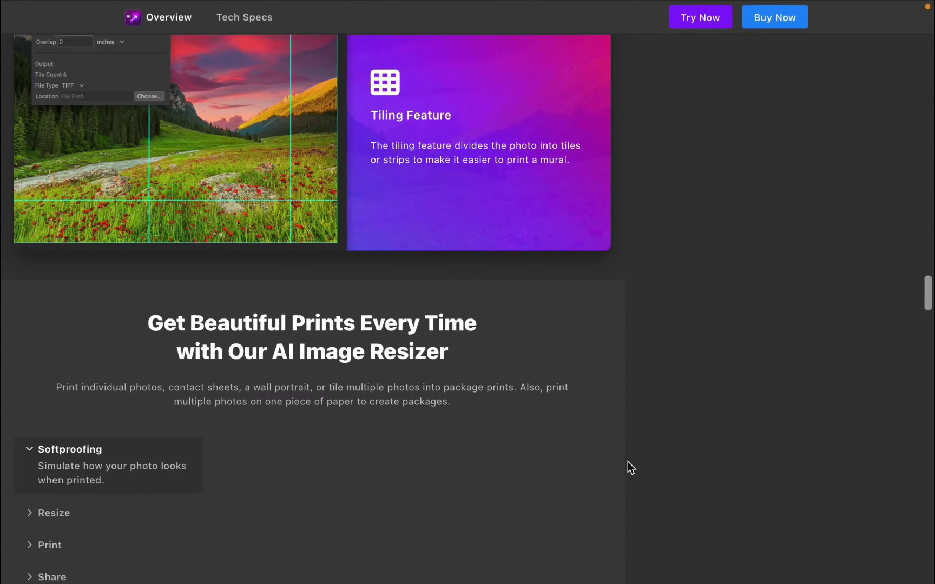
scroll(628, 462, "down", 7)
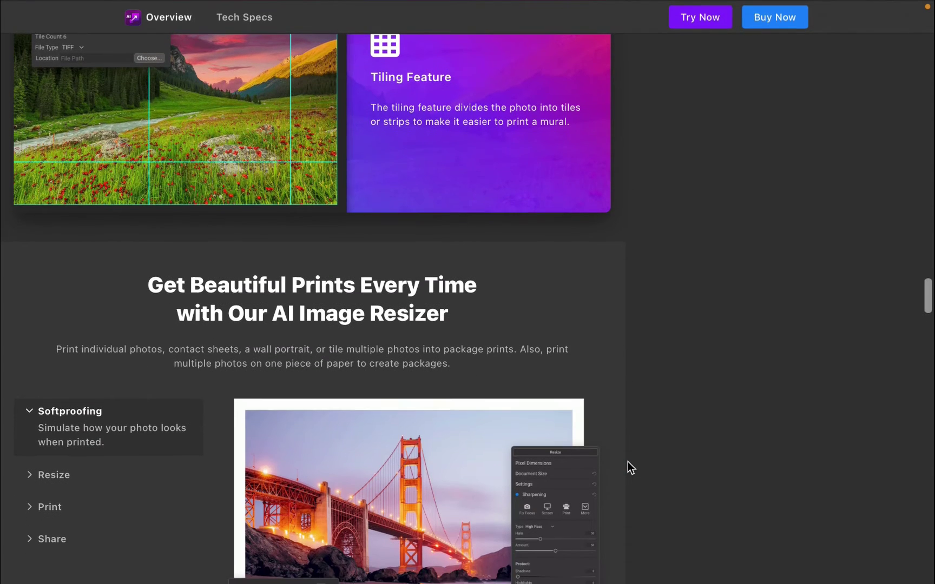
scroll(628, 461, "down", 1)
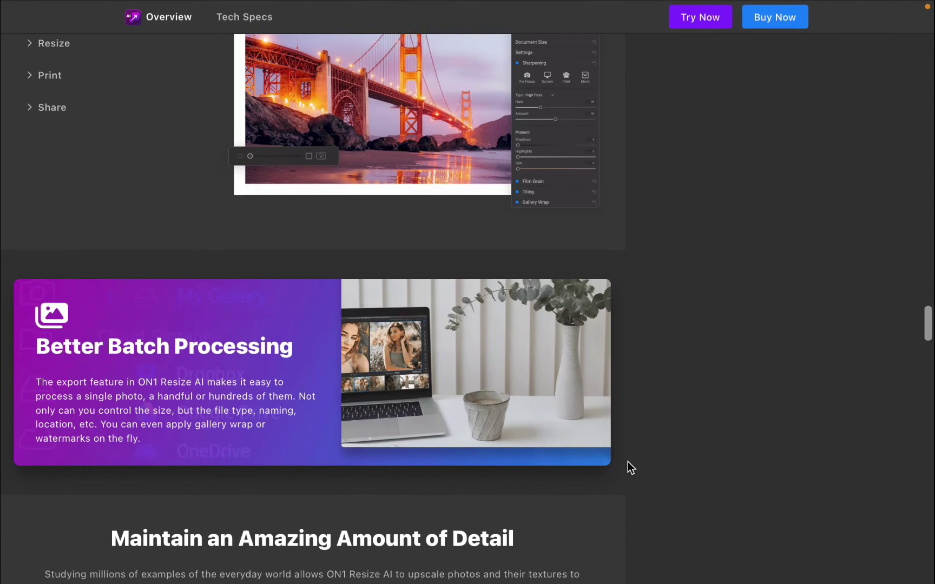
scroll(627, 462, "down", 12)
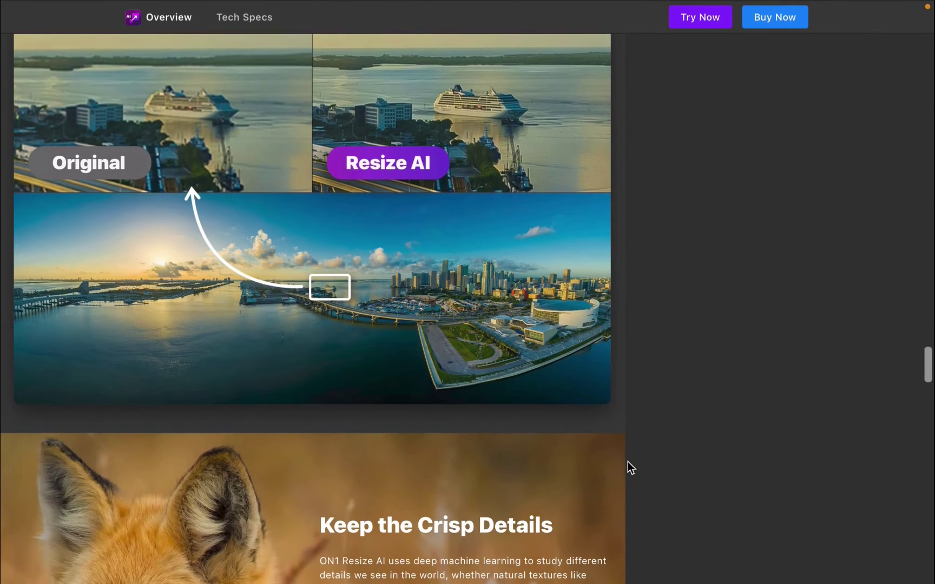
scroll(627, 462, "down", 8)
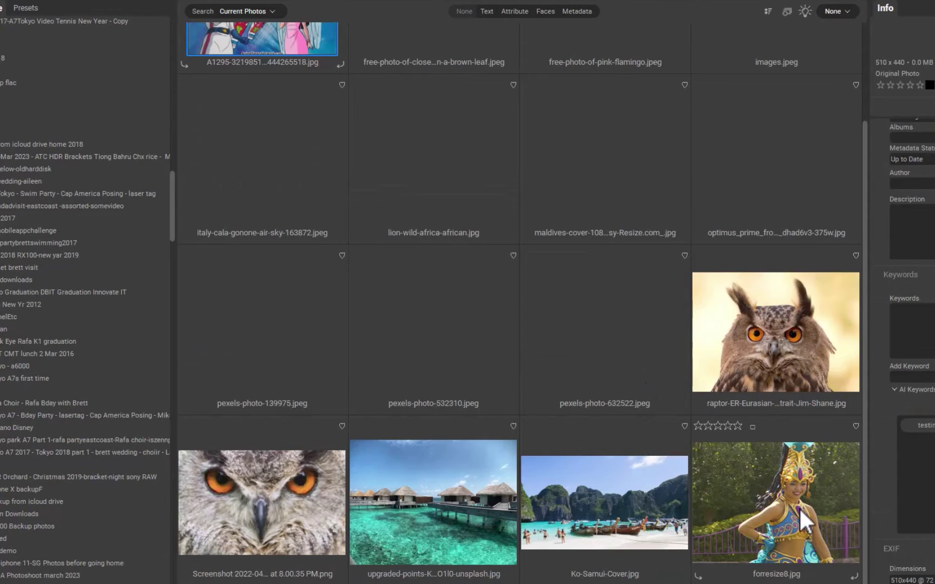
Select all photos in the grid and open the Export settings for them.
key("ctrl+a")
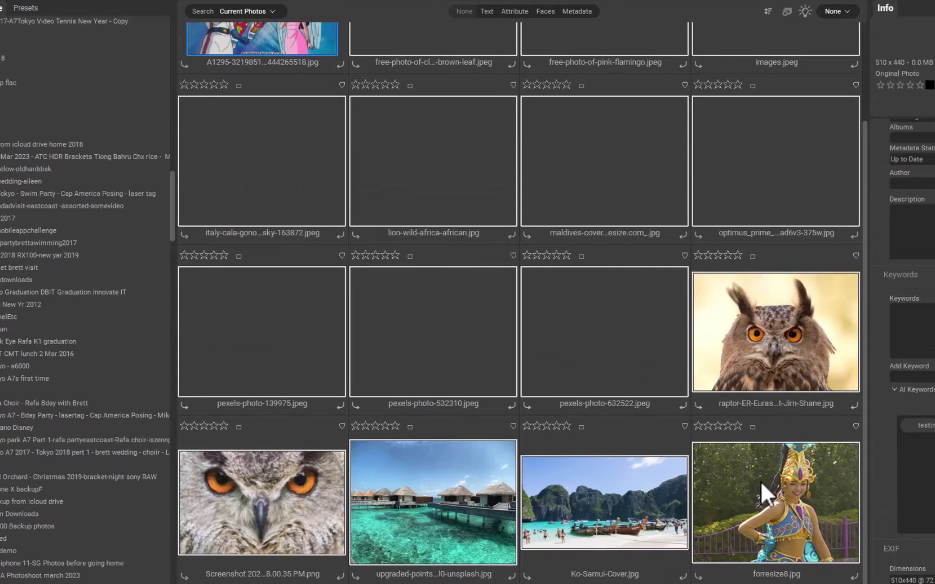
scroll(277, 102, "up", 2)
right_click(277, 102)
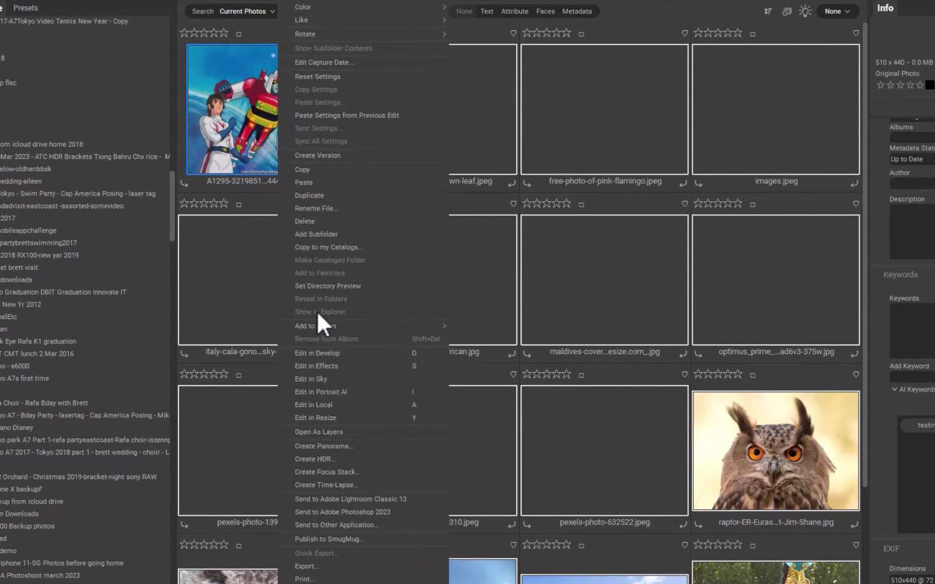
left_click(309, 565)
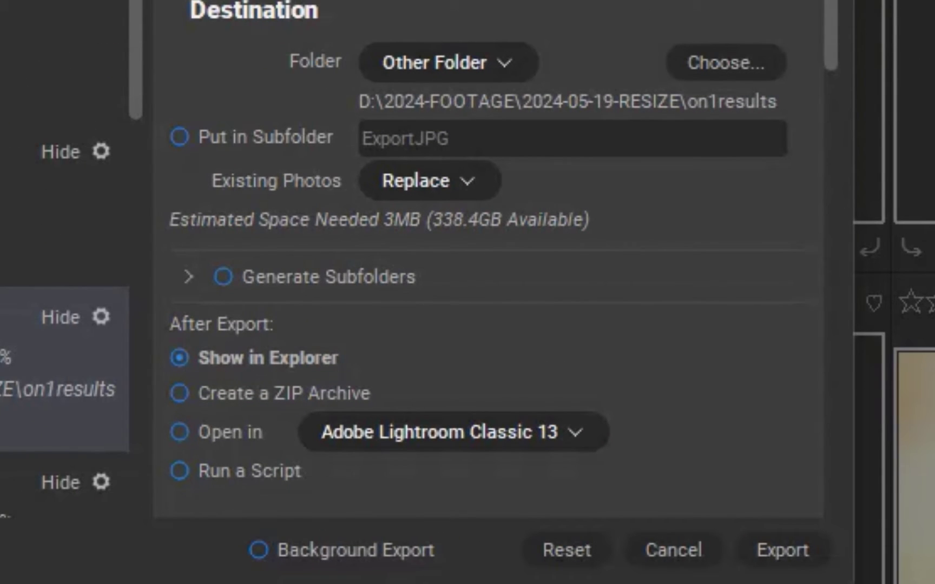
Enable Resize at Percentage 400 with the Resize AI method and start the export.
scroll(254, 293, "down", 5)
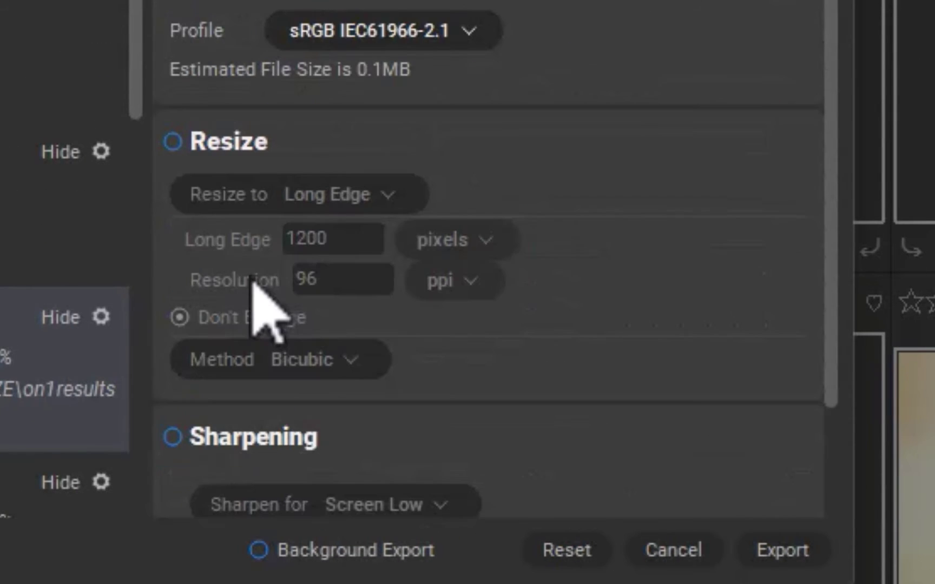
left_click(172, 142)
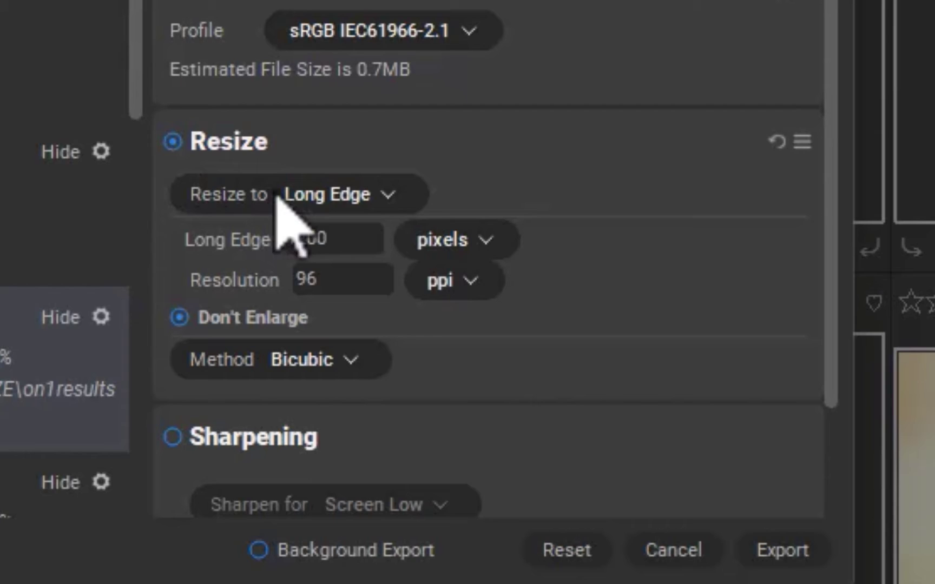
left_click(307, 196)
left_click(410, 162)
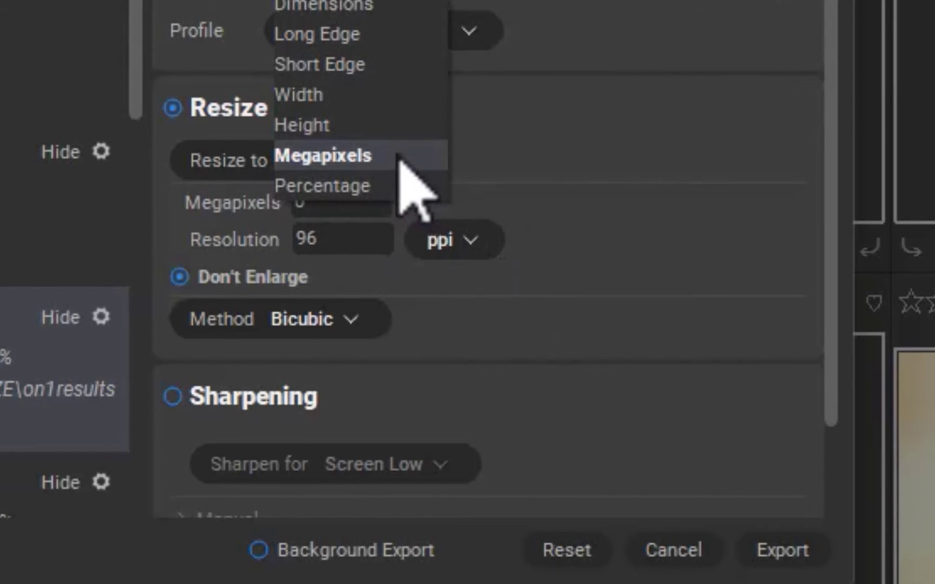
left_click(380, 186)
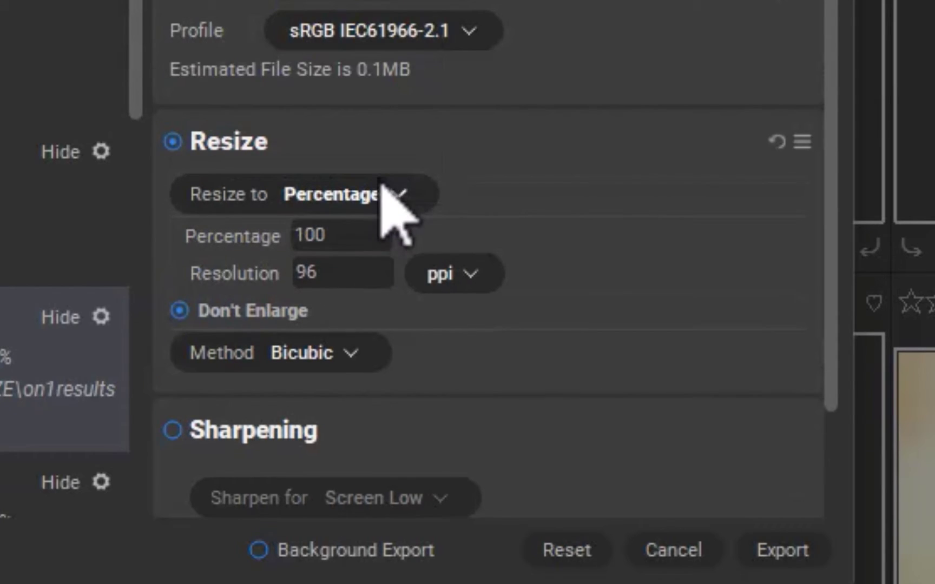
double_click(357, 238)
type("400")
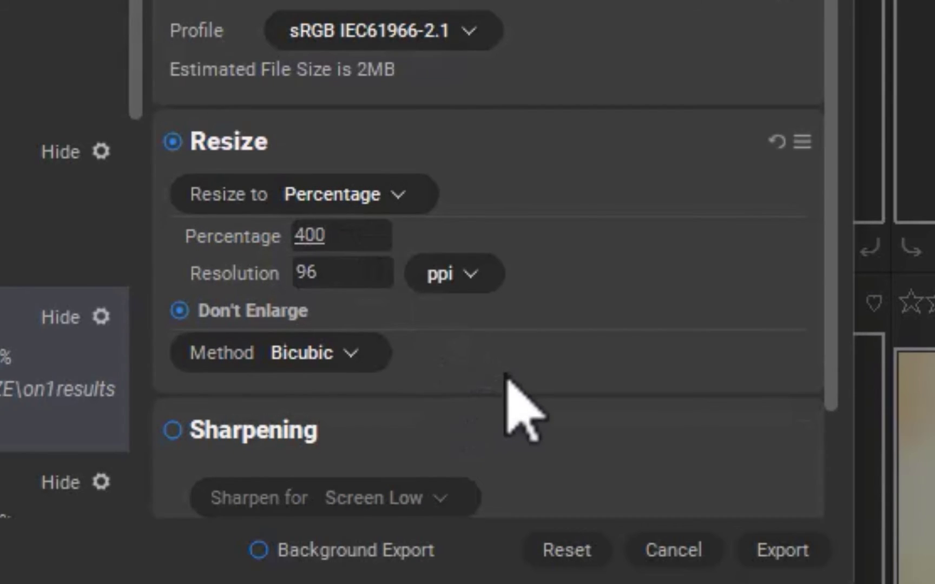
key("Return")
left_click(353, 361)
left_click(338, 378)
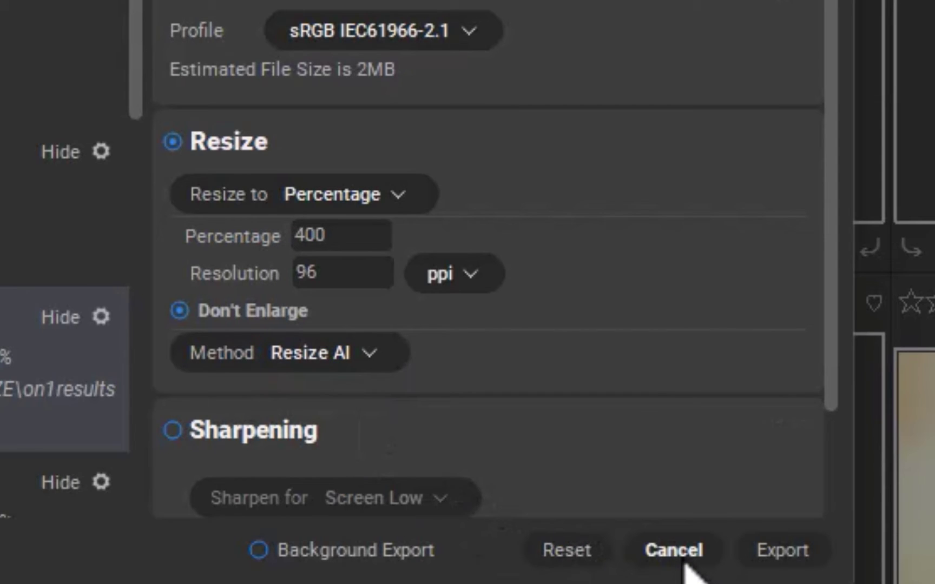
left_click(778, 565)
Decline saving the changed export settings as a preset so the export proceeds.
left_click(546, 207)
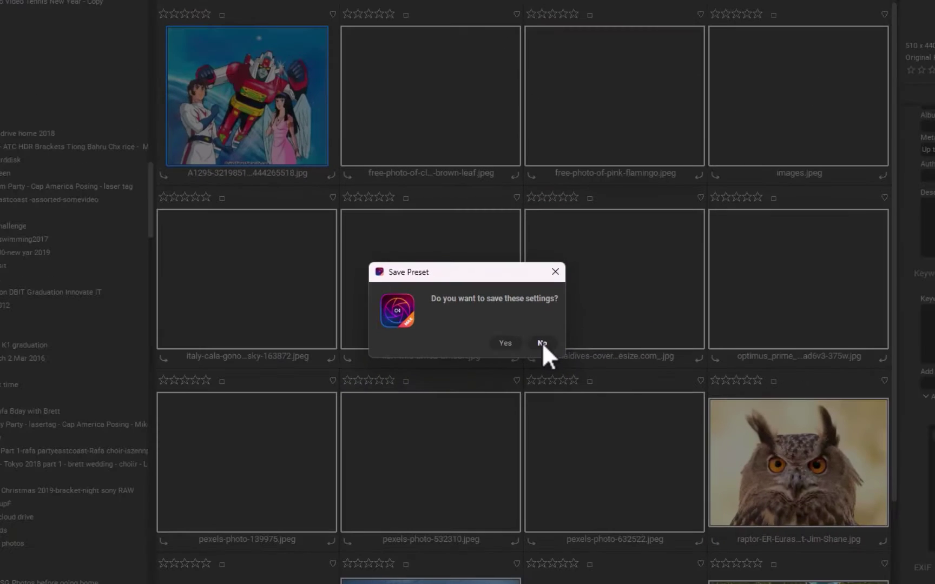
left_click(465, 210)
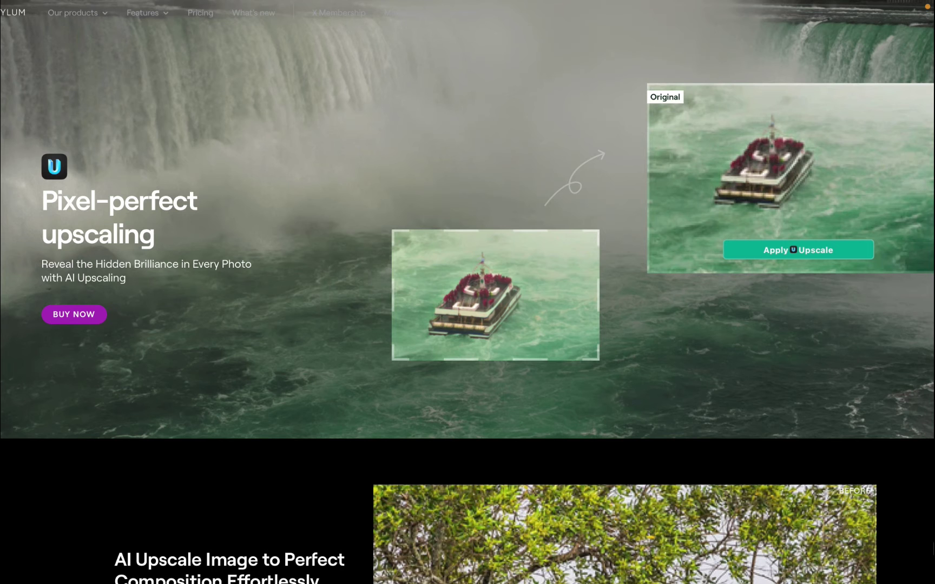
Scroll through the Luminar Neo Upscale AI extension page.
scroll(468, 292, "down", 10)
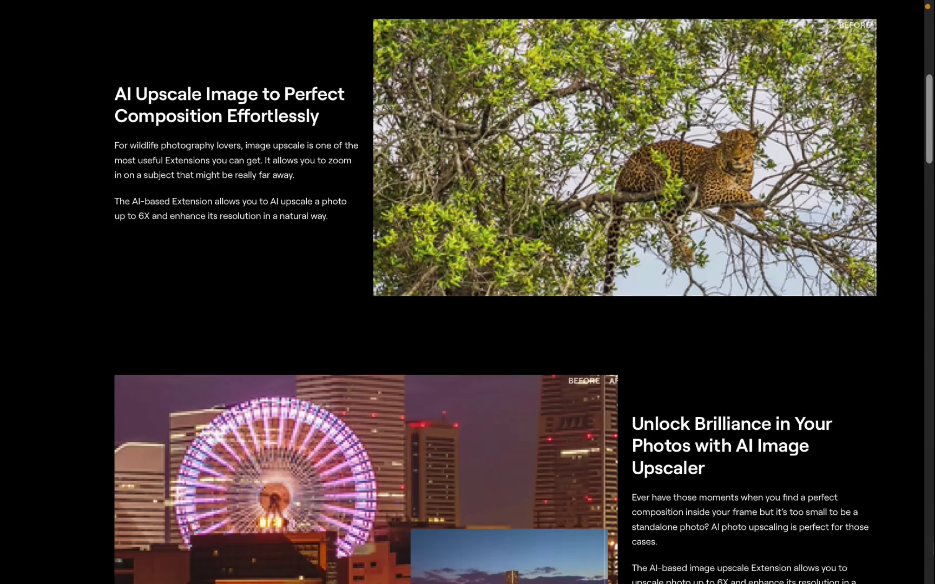
scroll(467, 292, "down", 9)
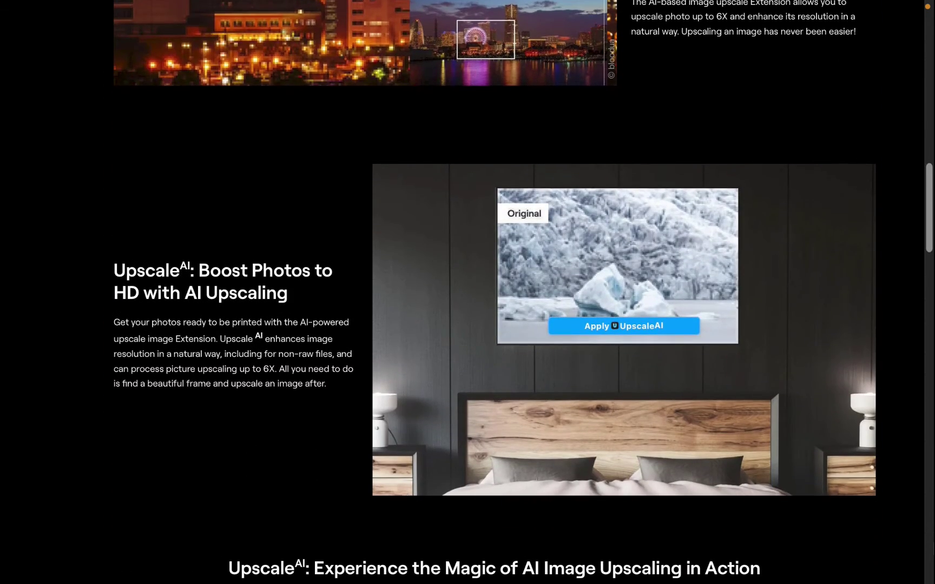
scroll(467, 292, "down", 5)
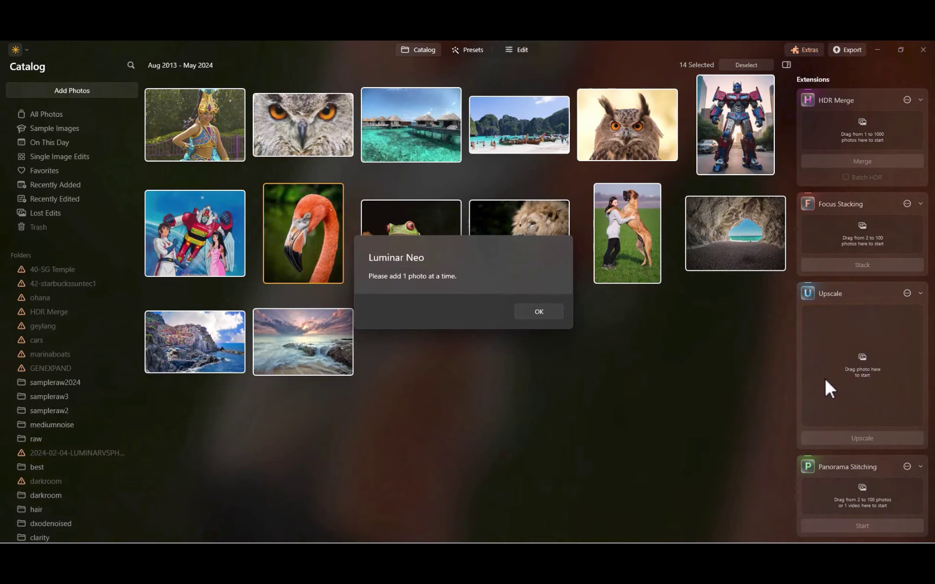
Upscale the dancer photo at 4x, then load the water-bungalow photo and open its upscale settings.
left_click(539, 311)
left_click(417, 324)
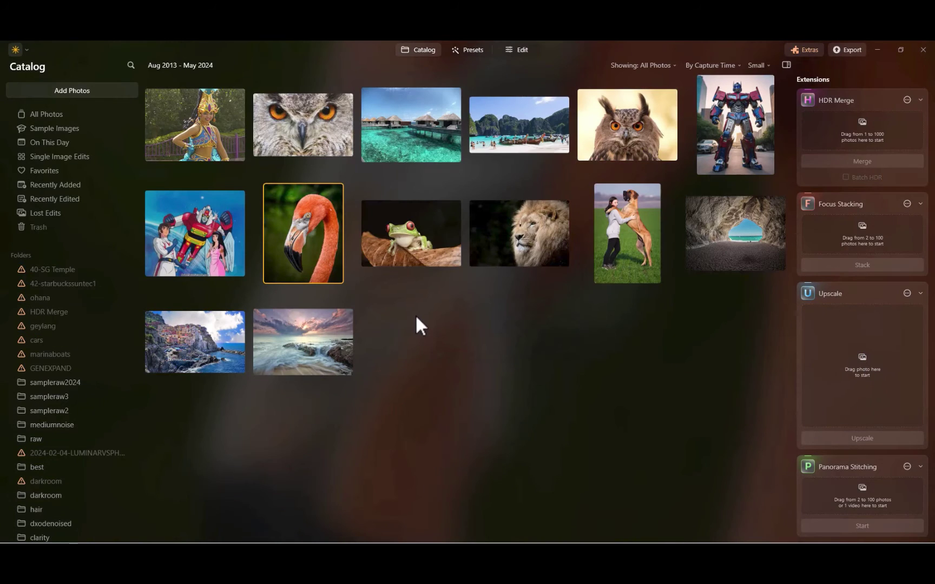
left_click_drag(207, 141, 863, 377)
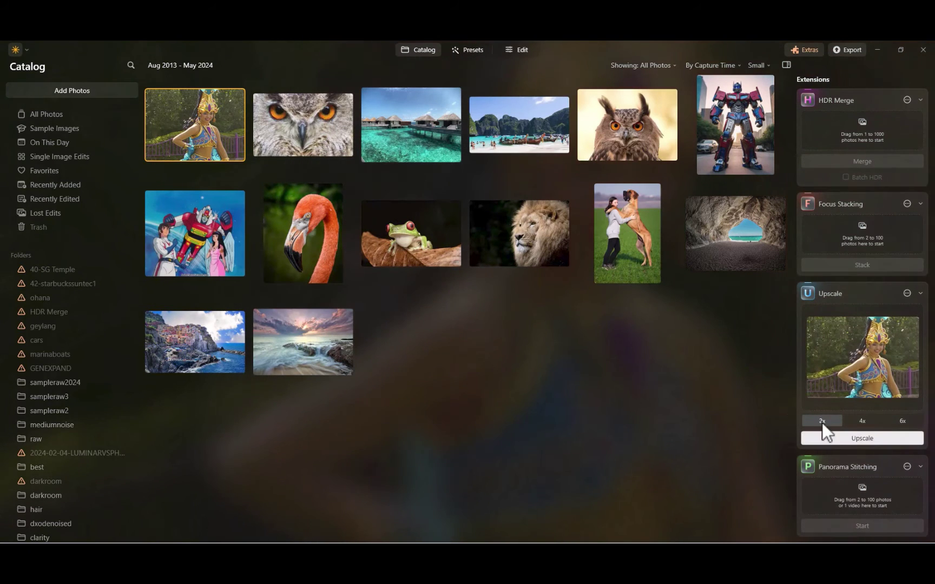
left_click(862, 422)
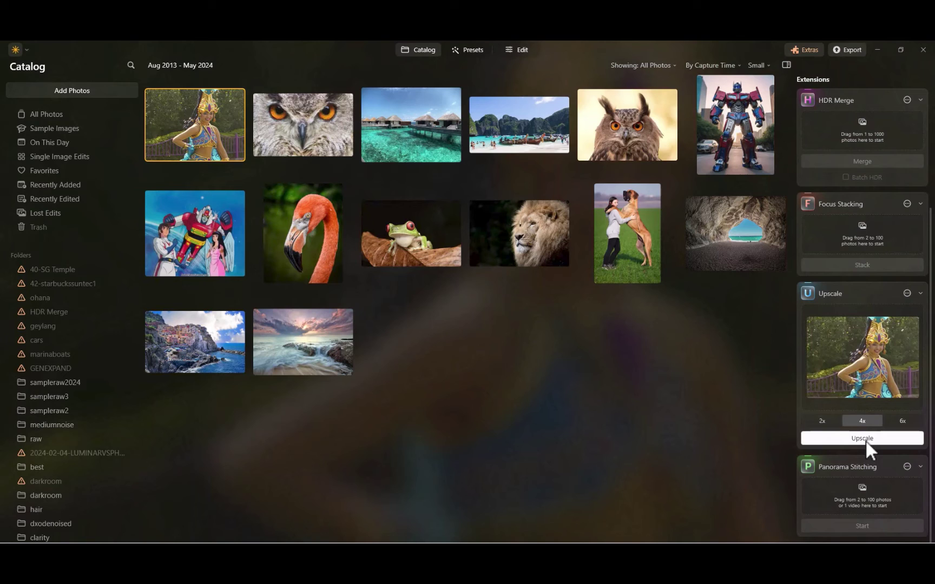
left_click(867, 438)
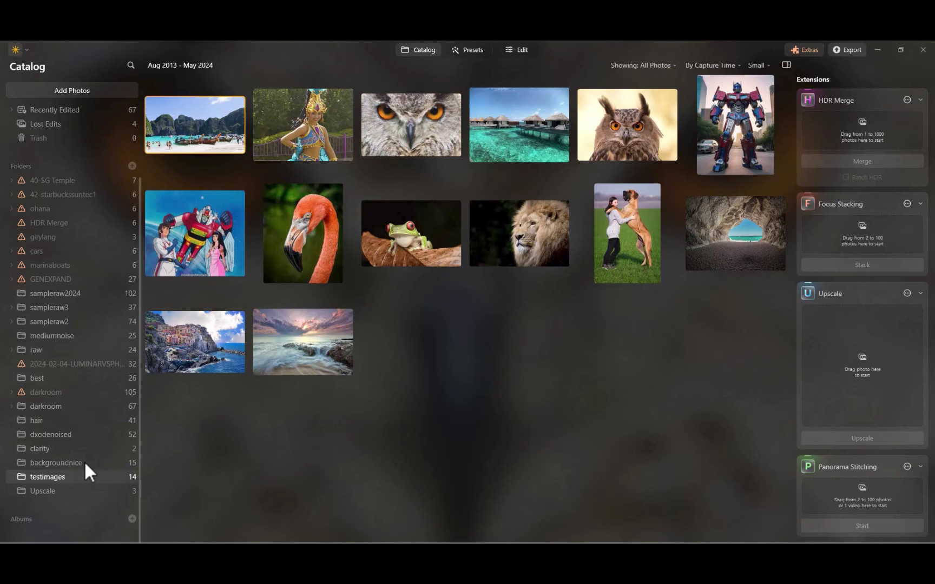
left_click_drag(563, 155, 867, 406)
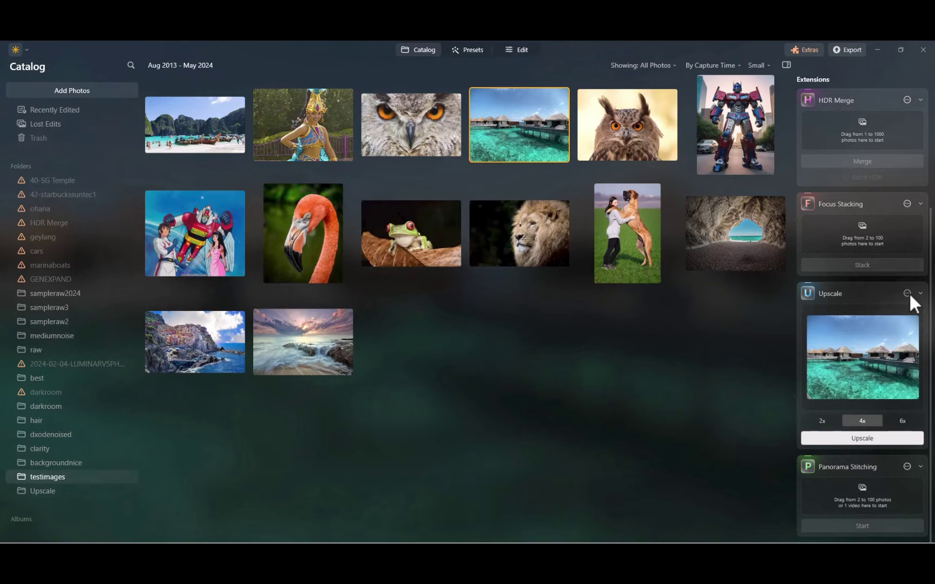
left_click(907, 293)
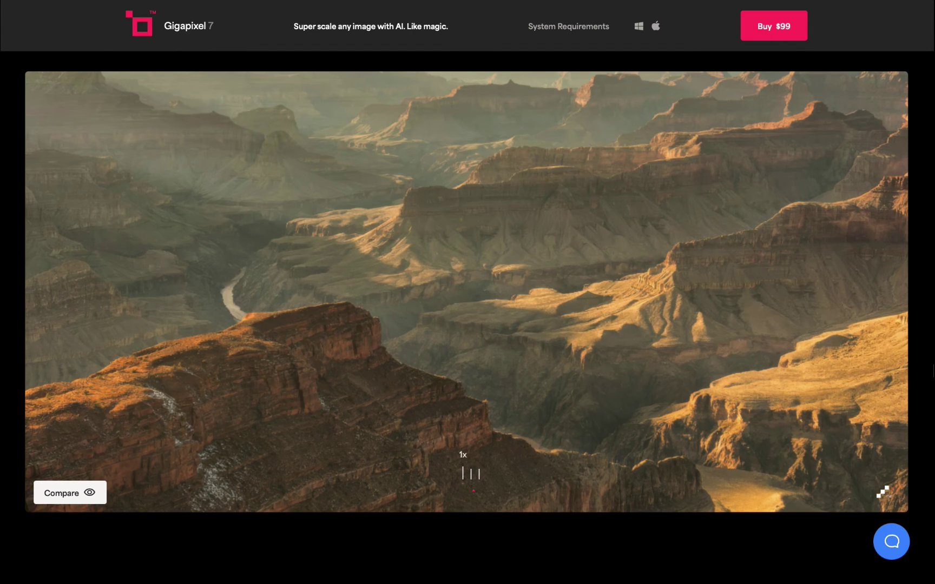
Scroll down the Gigapixel 7 page and the $199 Photo AI 3 feature sections.
scroll(467, 292, "down", 5)
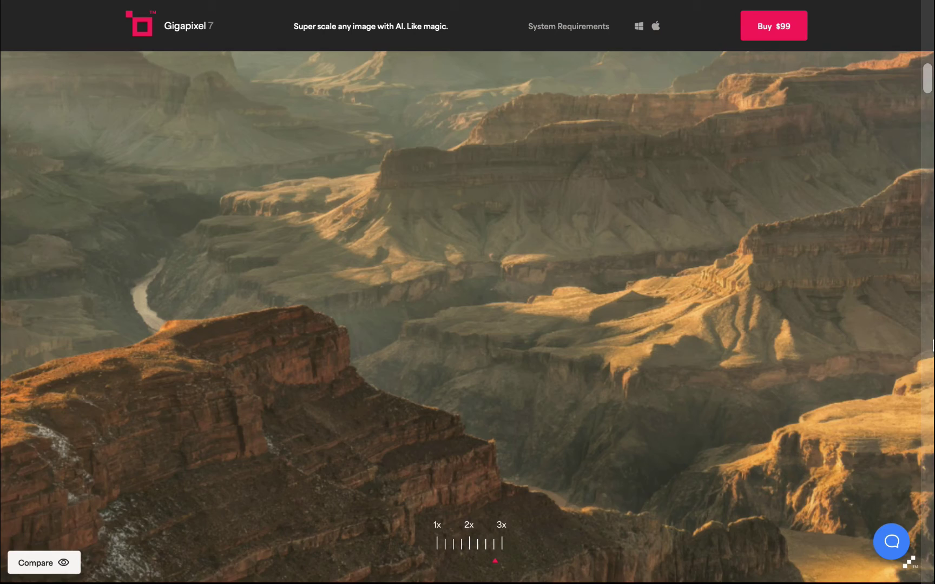
scroll(467, 292, "down", 5)
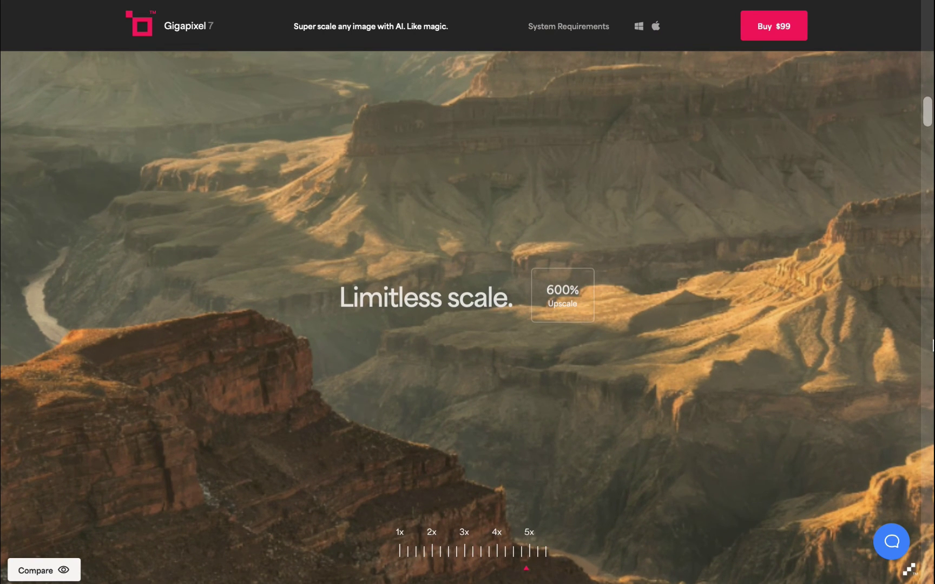
scroll(468, 292, "down", 3)
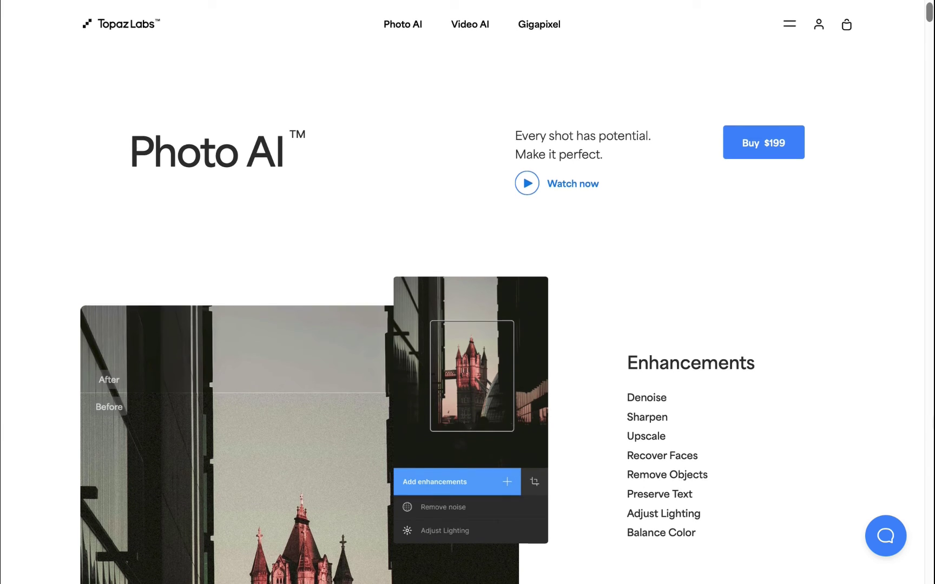
scroll(467, 292, "down", 8)
scroll(467, 292, "down", 9)
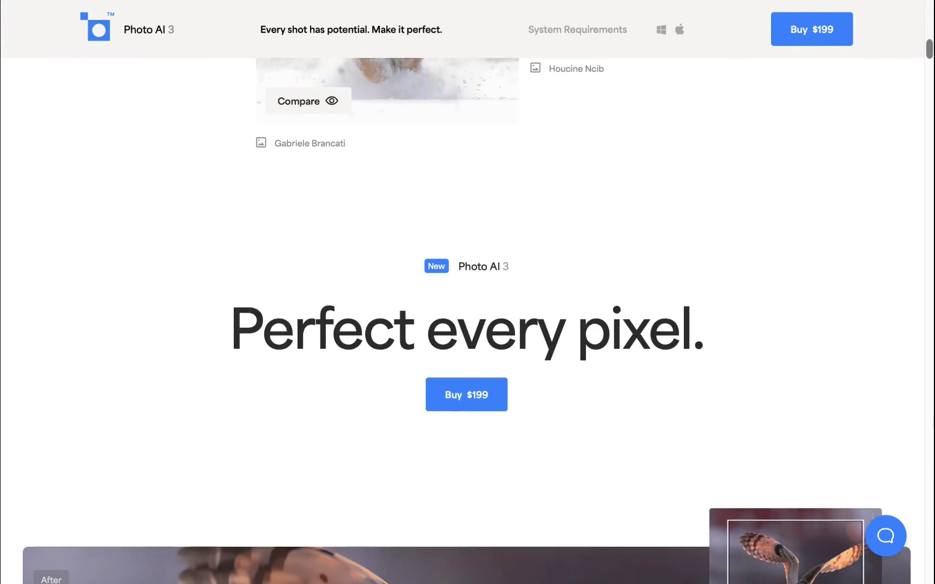
scroll(467, 292, "down", 7)
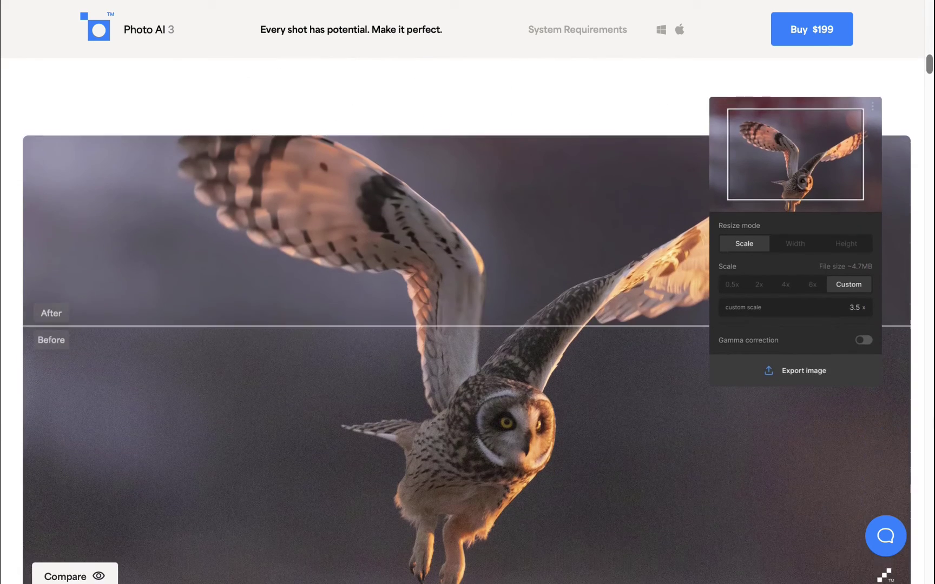
scroll(467, 292, "down", 6)
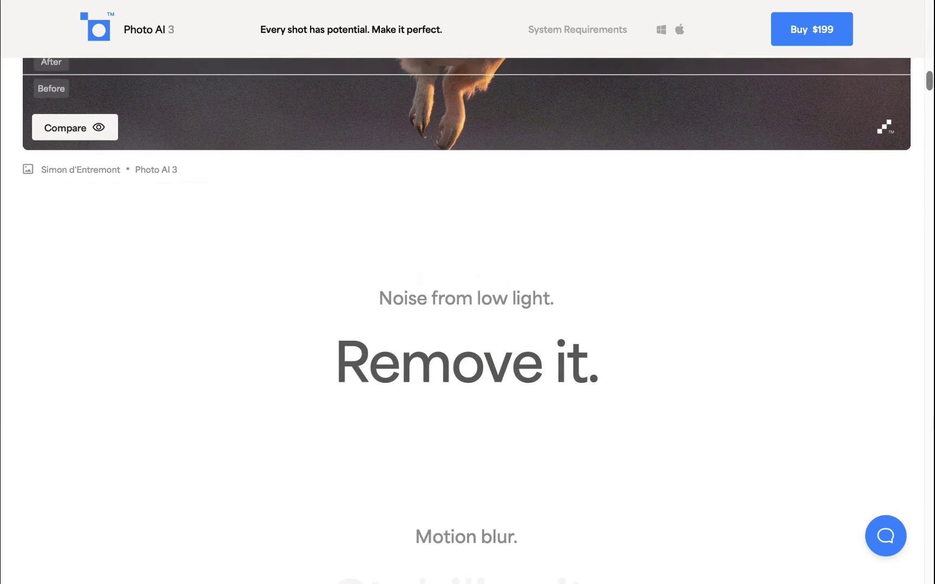
scroll(467, 292, "down", 6)
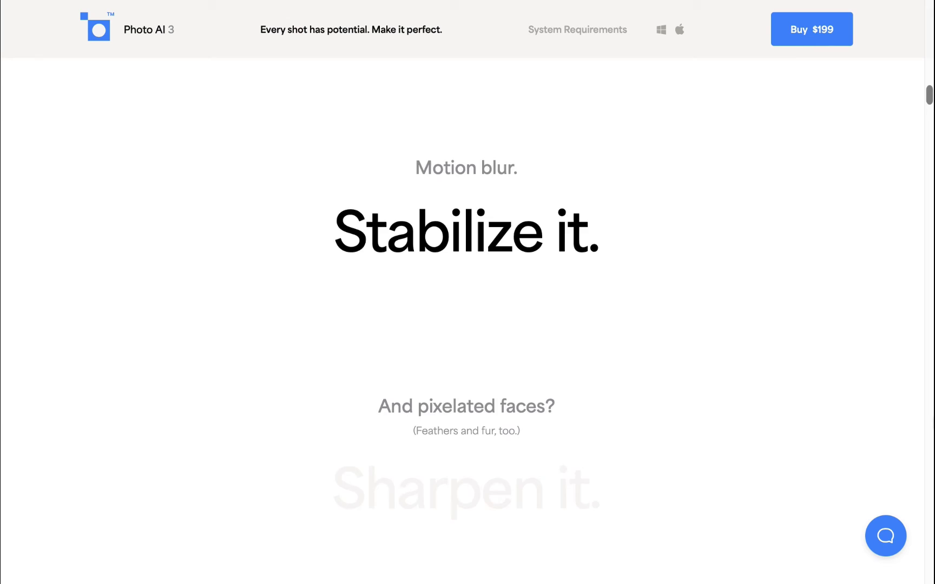
scroll(467, 292, "down", 6)
scroll(468, 292, "down", 6)
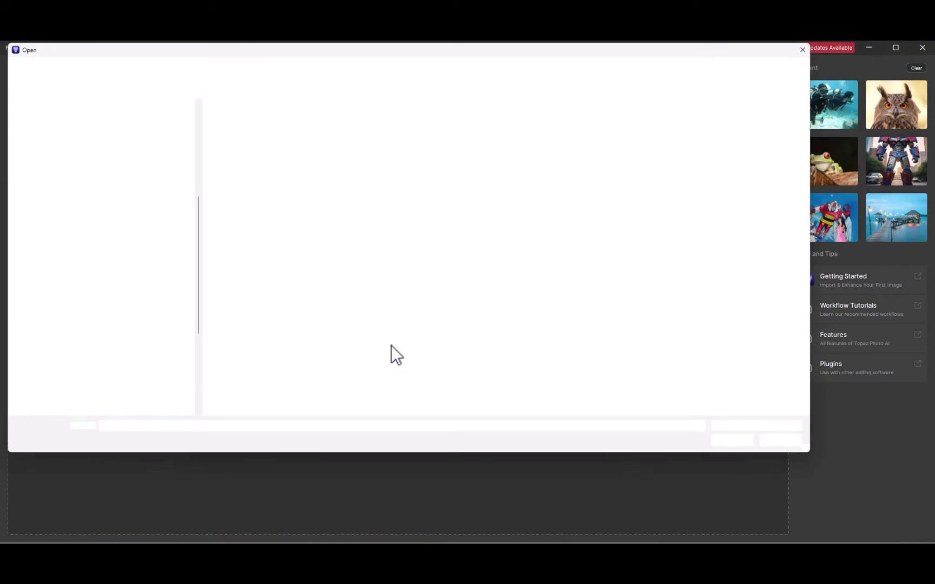
Open all 17 images from the testimages folder and select the red-eyed tree frog photo.
left_click(256, 117)
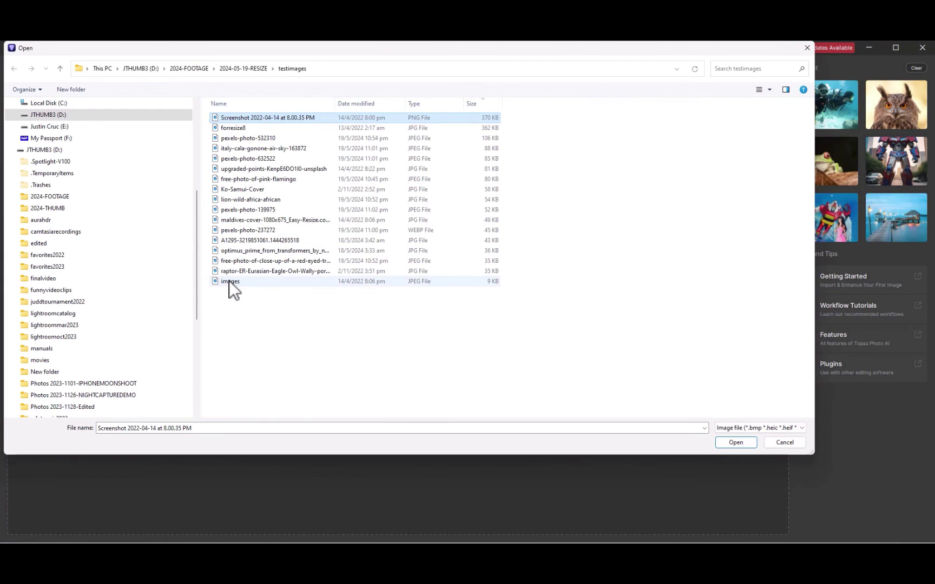
left_click(229, 281, "shift")
left_click(735, 442)
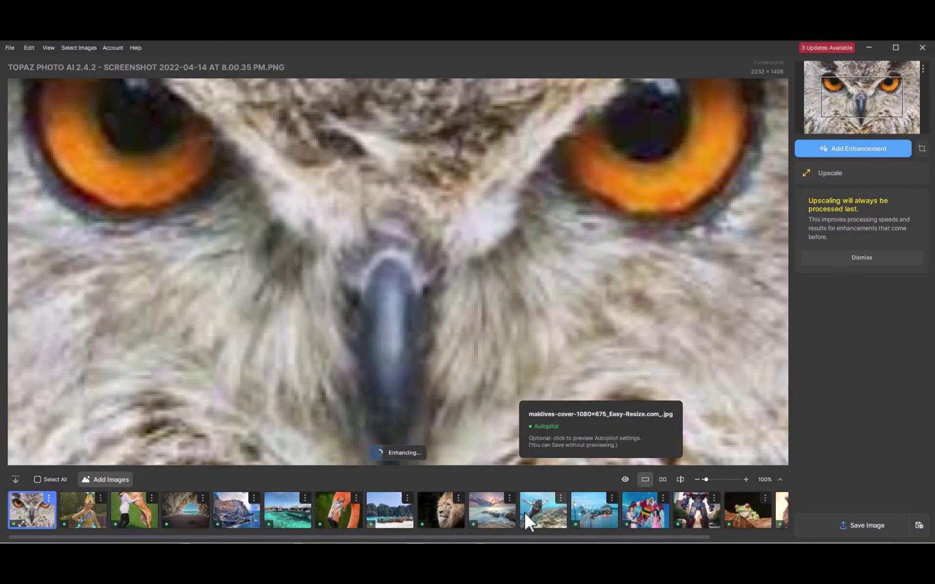
left_click(723, 511)
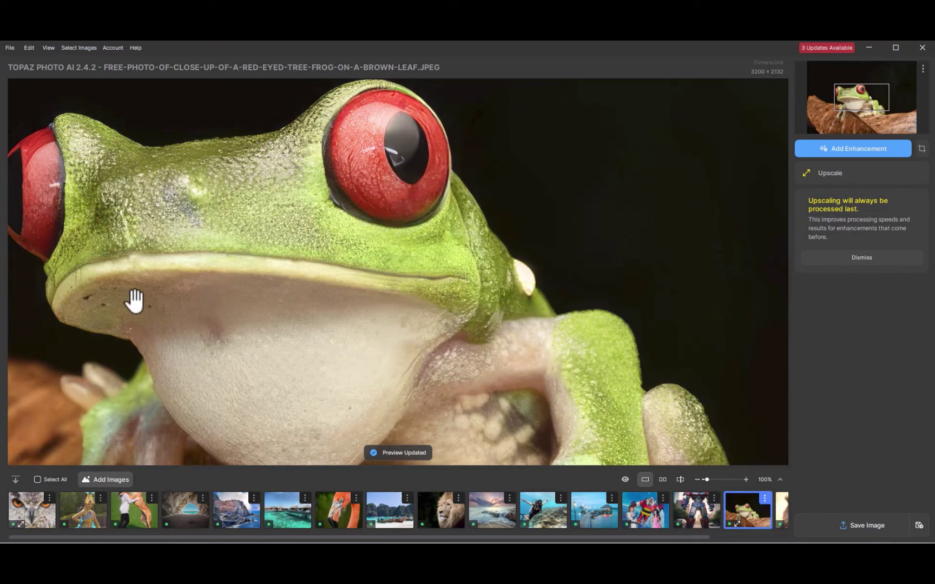
View the frog's 800×533 original, centre its face, and compare before/after in split view.
left_click(151, 306)
left_click_drag(151, 305, 263, 311)
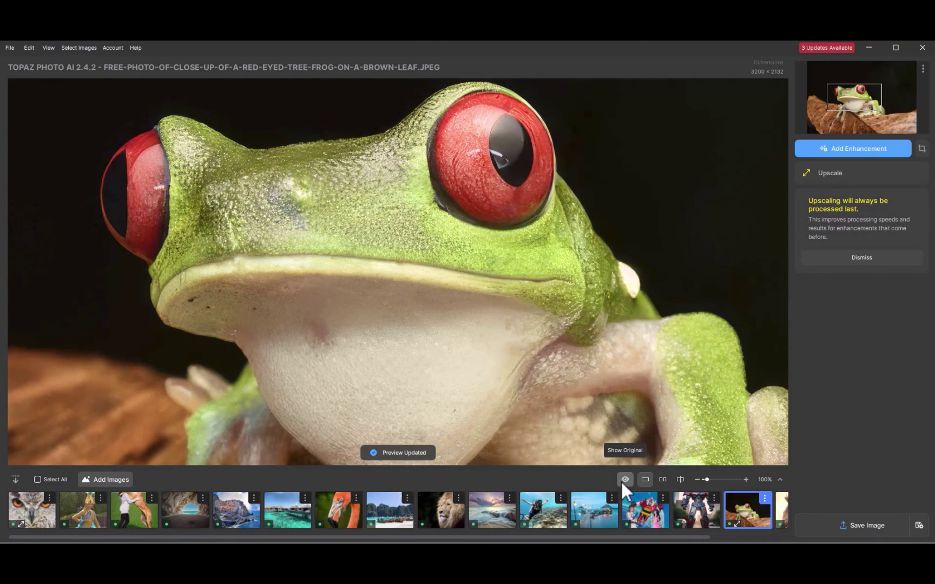
left_click(679, 480)
left_click_drag(401, 328, 66, 282)
Toggle the 4x Upscale off and on, then review its Standard (v2) settings.
mouse_move(820, 184)
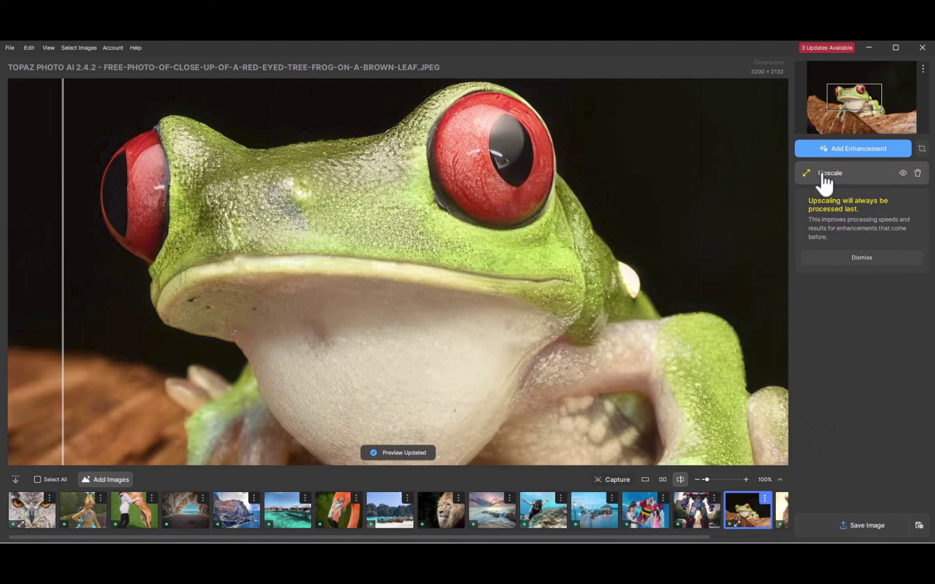
left_click(903, 178)
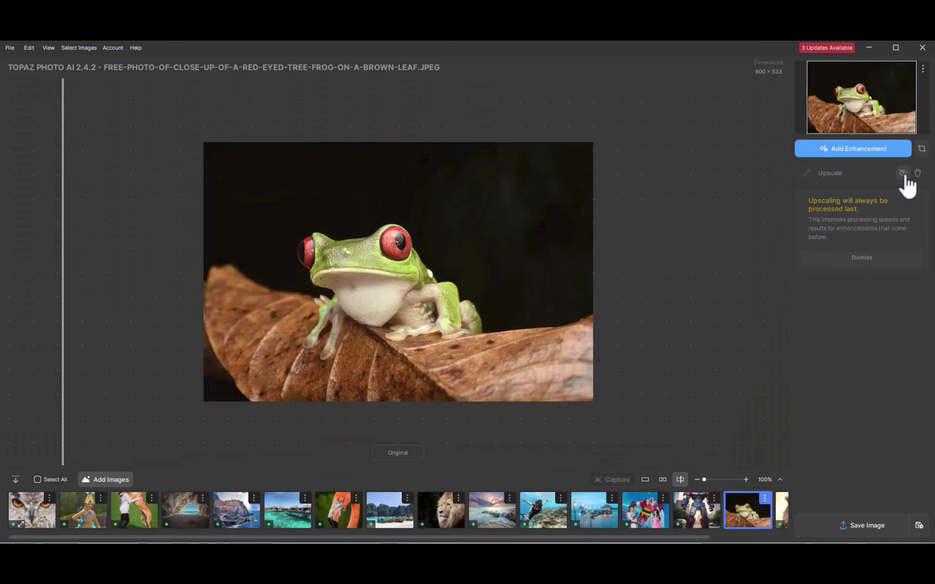
left_click(902, 174)
left_click(831, 176)
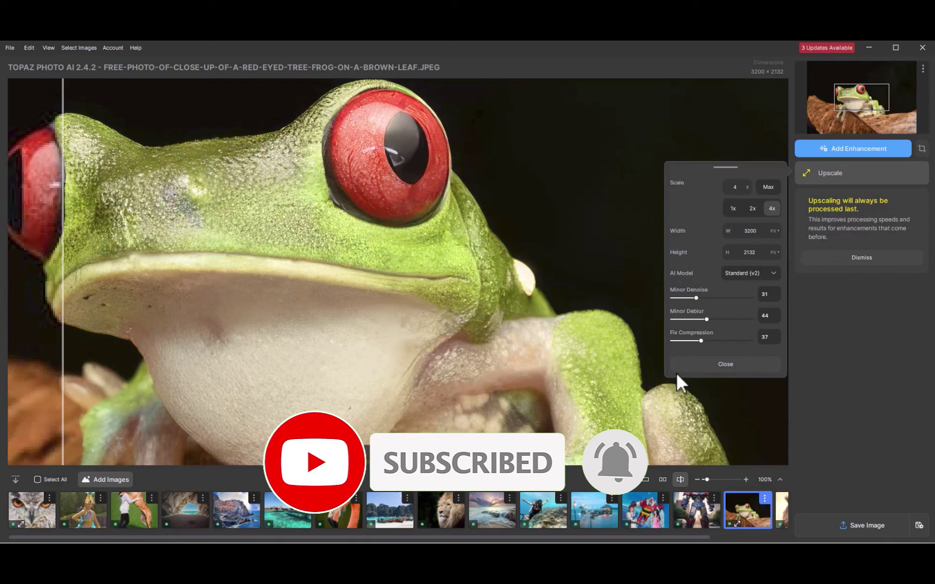
left_click(711, 365)
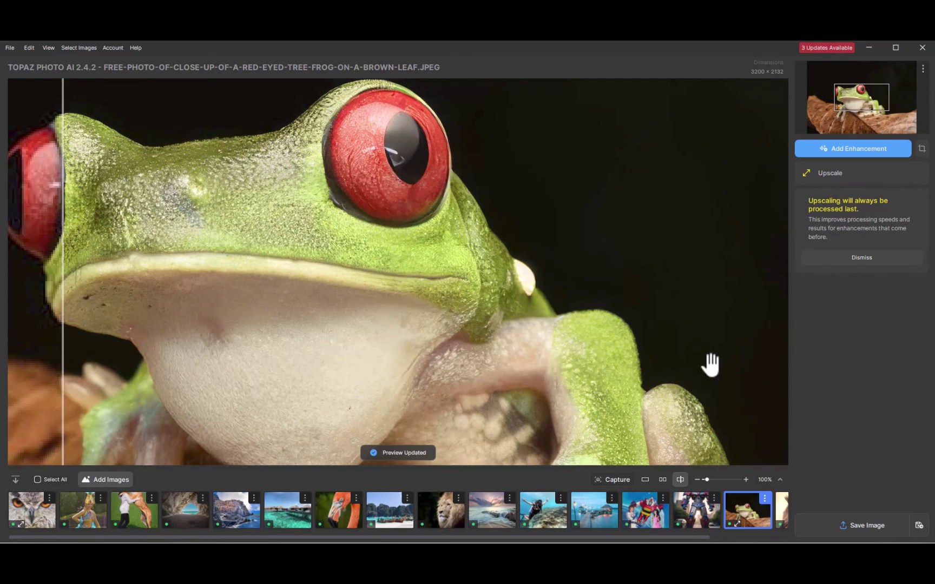